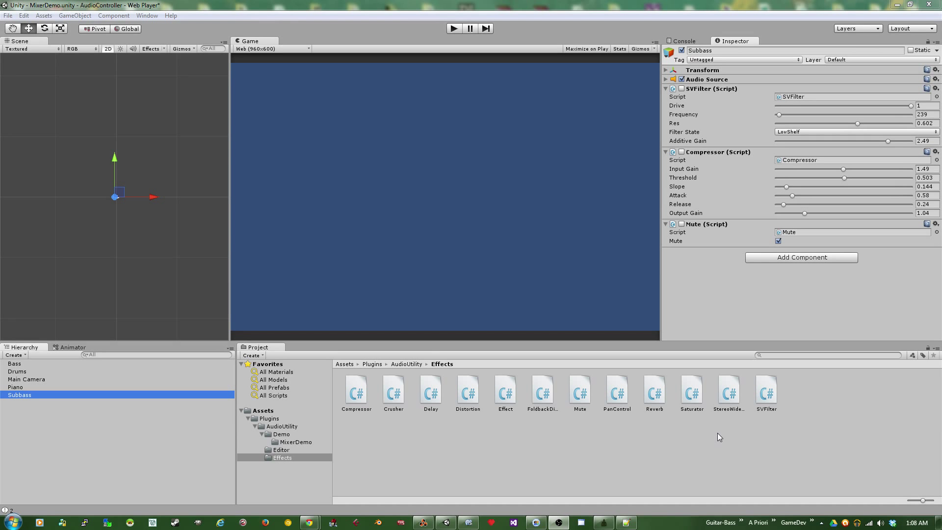
# Step: Inspect the Bass, Drums, Piano and Subbass effects and the Main Camera master chain, ending on Drums
pyautogui.click(21, 364)
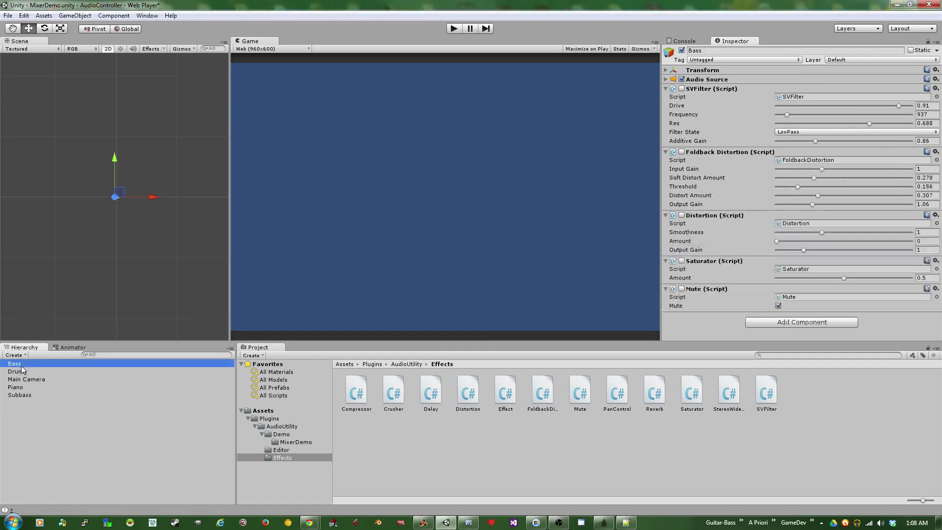
pyautogui.click(25, 373)
pyautogui.click(28, 387)
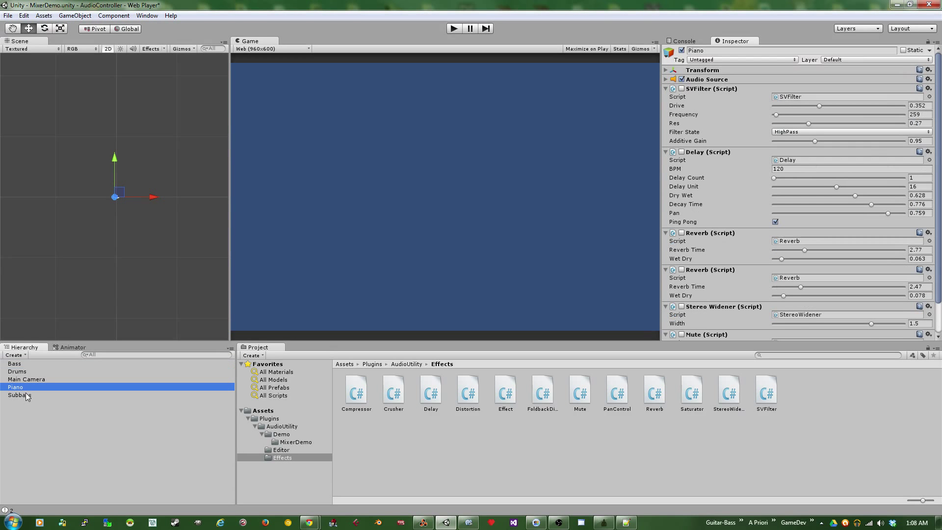
pyautogui.click(27, 395)
pyautogui.click(28, 364)
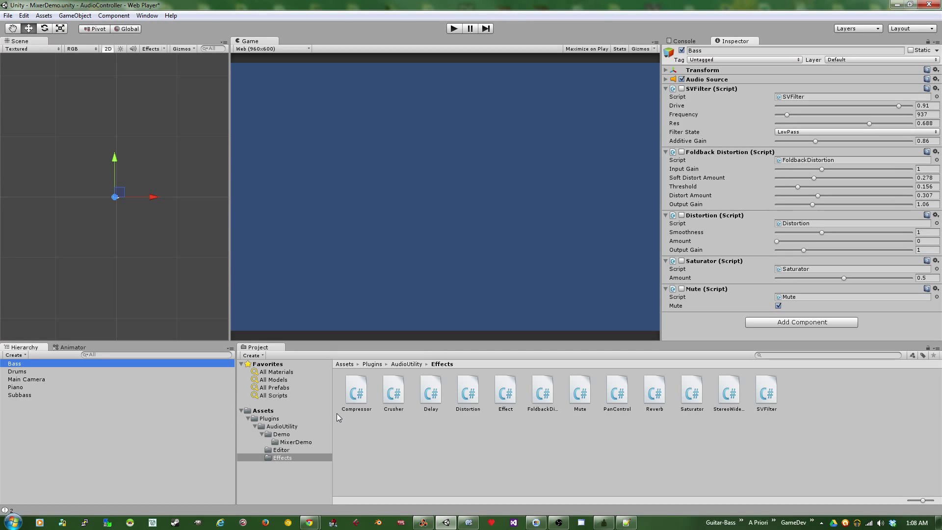
pyautogui.click(29, 372)
pyautogui.click(35, 380)
pyautogui.click(34, 372)
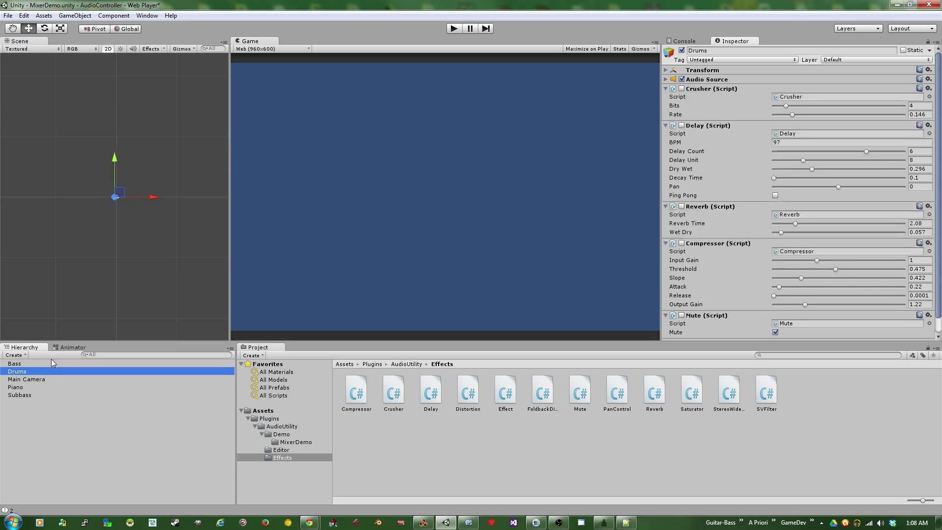
pyautogui.click(454, 29)
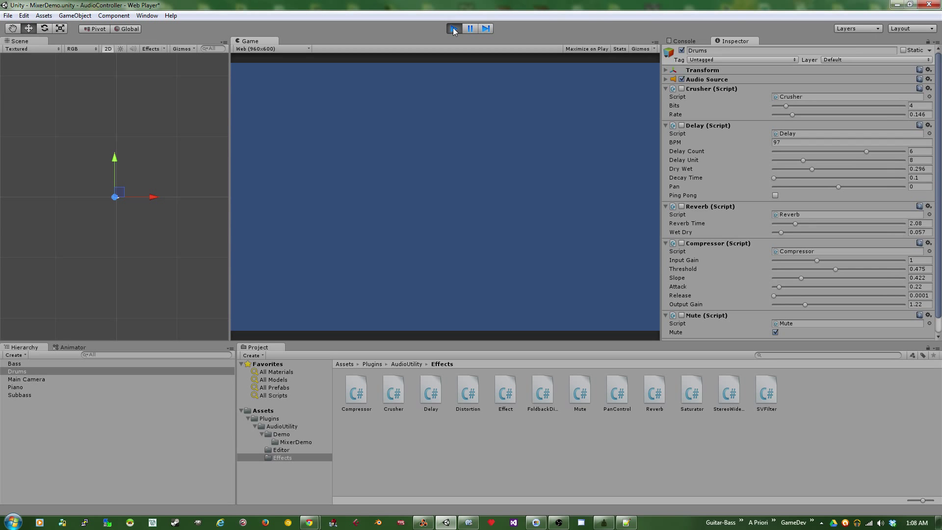
pyautogui.click(454, 29)
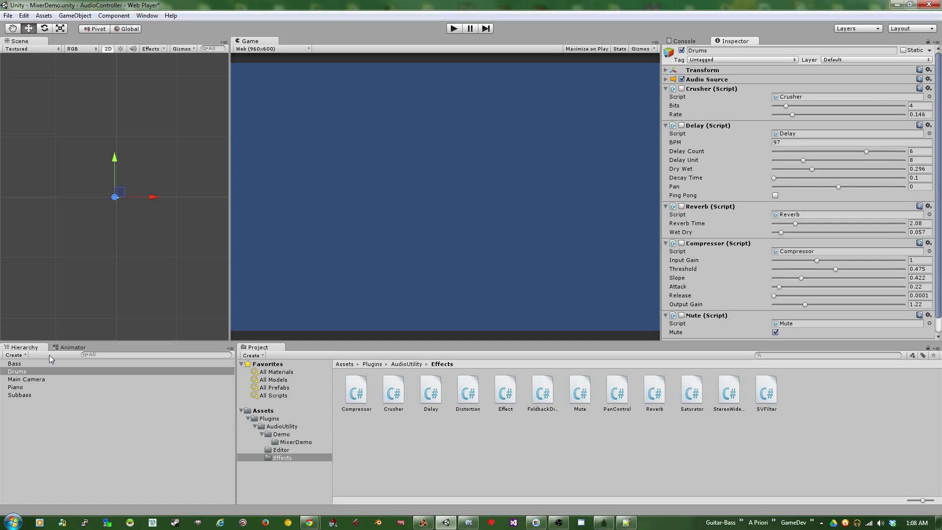
pyautogui.click(22, 365)
pyautogui.click(23, 371)
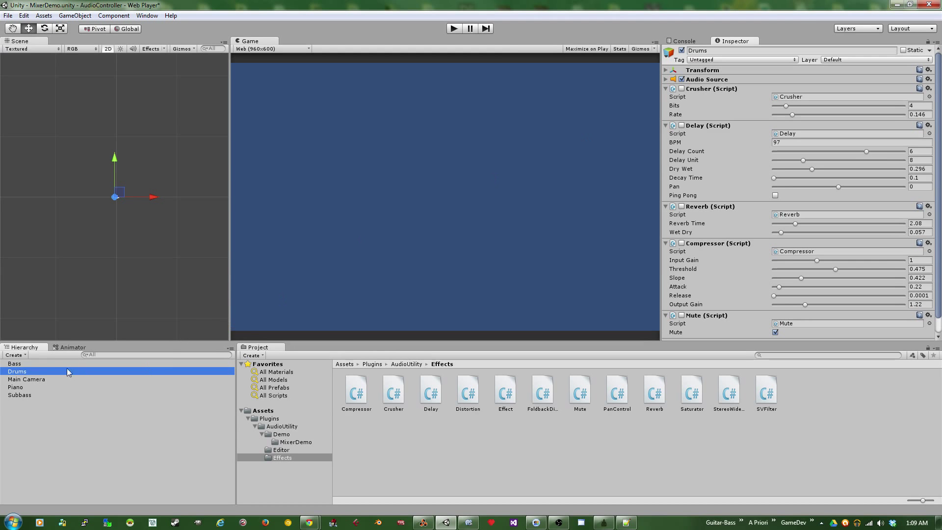
# Step: Select only the Drums track and start the MixerDemo loop in Play mode
pyautogui.click(39, 366)
pyautogui.keyDown('ctrl'); pyautogui.click(27, 388); pyautogui.keyUp('ctrl')
pyautogui.keyDown('ctrl'); pyautogui.click(27, 395); pyautogui.keyUp('ctrl')
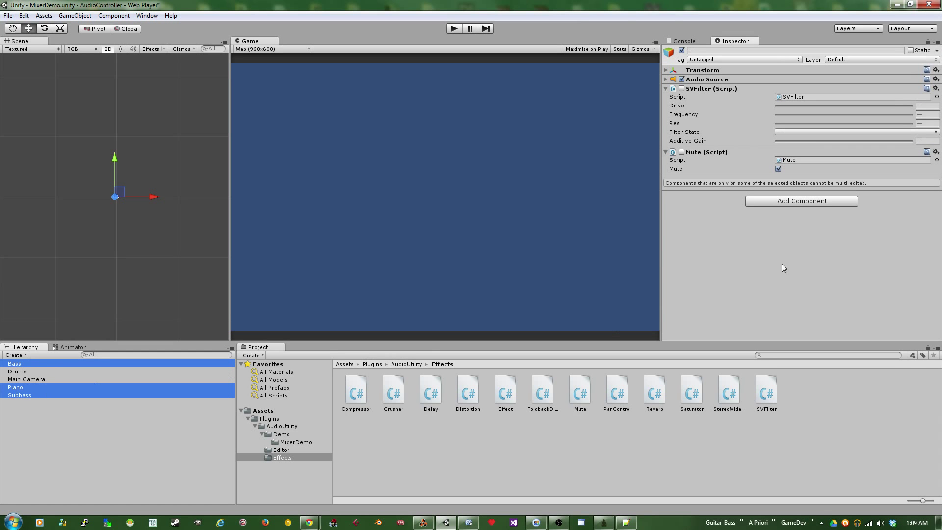
pyautogui.click(20, 371)
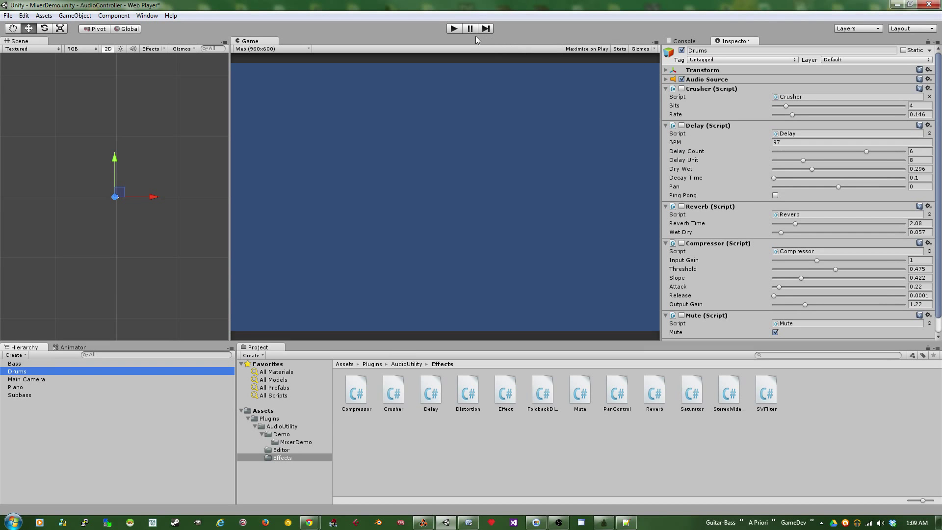
pyautogui.click(455, 30)
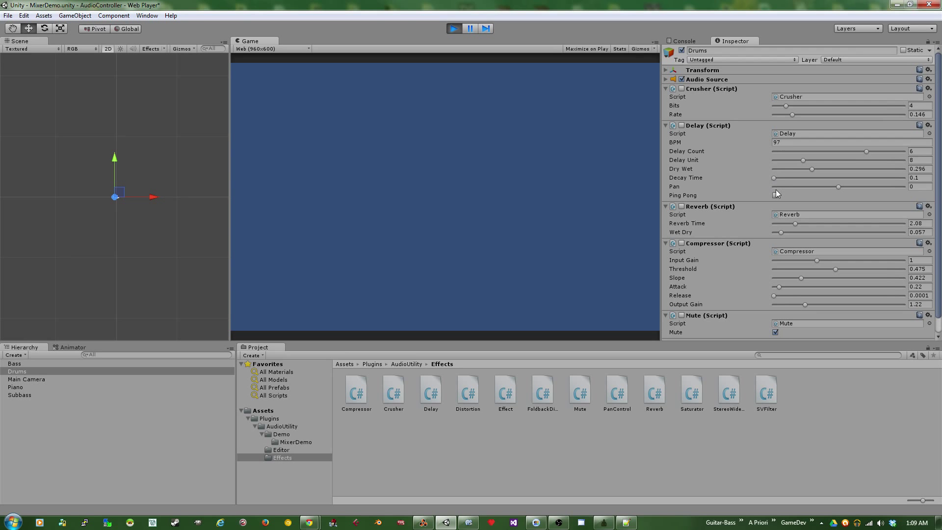
# Step: Audition Drums Crusher with raised Bits and Delay with edited BPM, then exit Play mode
pyautogui.click(682, 90)
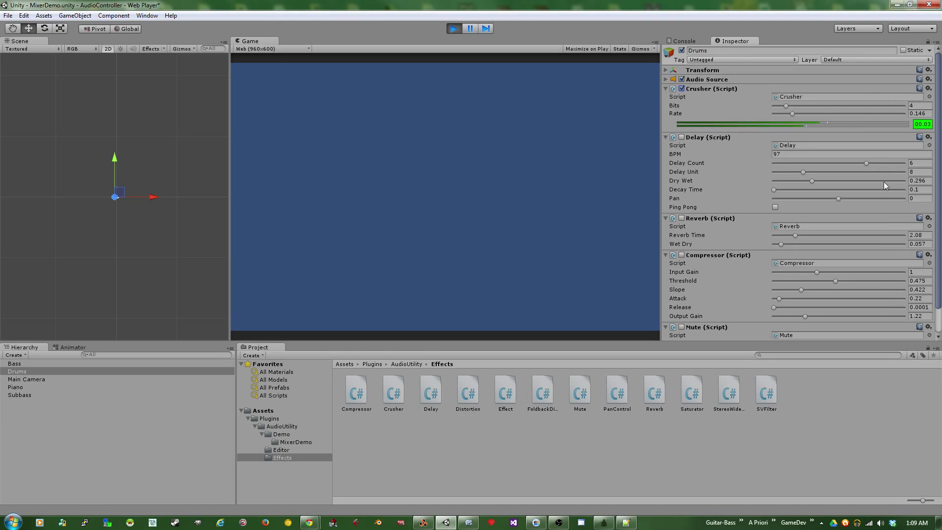
pyautogui.moveTo(786, 106)
pyautogui.mouseDown()
pyautogui.moveTo(887, 105)
pyautogui.moveTo(795, 104)
pyautogui.mouseUp()
pyautogui.click(682, 137)
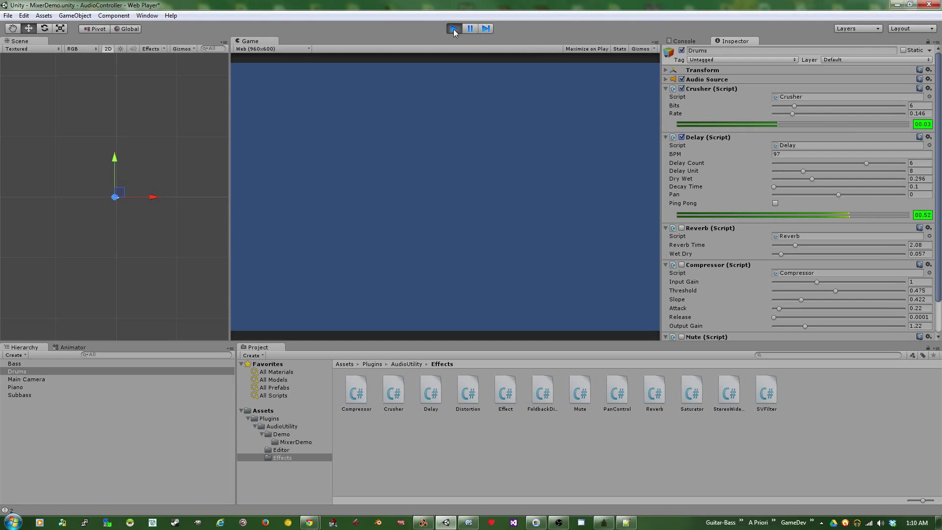
pyautogui.click(790, 154)
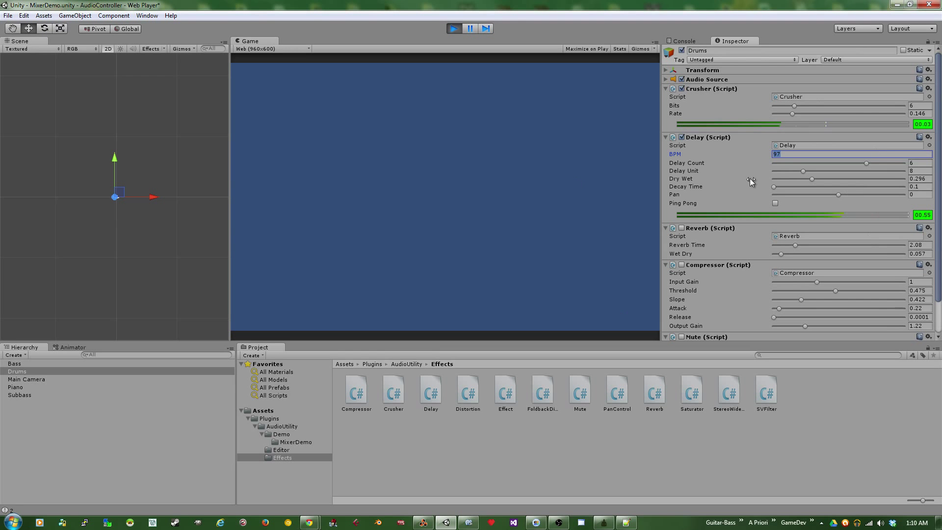
pyautogui.hotkey('ctrl', 'p')
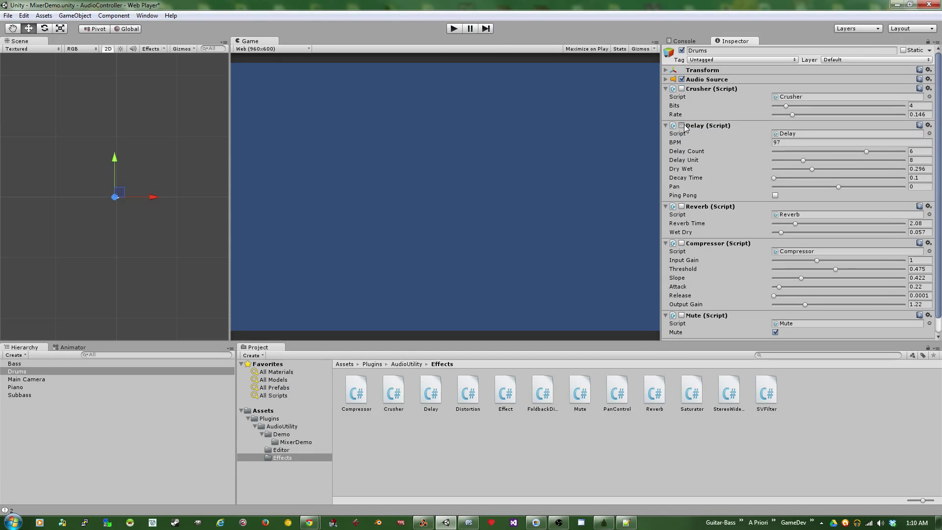
# Step: Toggle the Drums Crusher and Delay on and off, then audition Reverb during playback
pyautogui.click(681, 126)
pyautogui.click(682, 88)
pyautogui.click(682, 126)
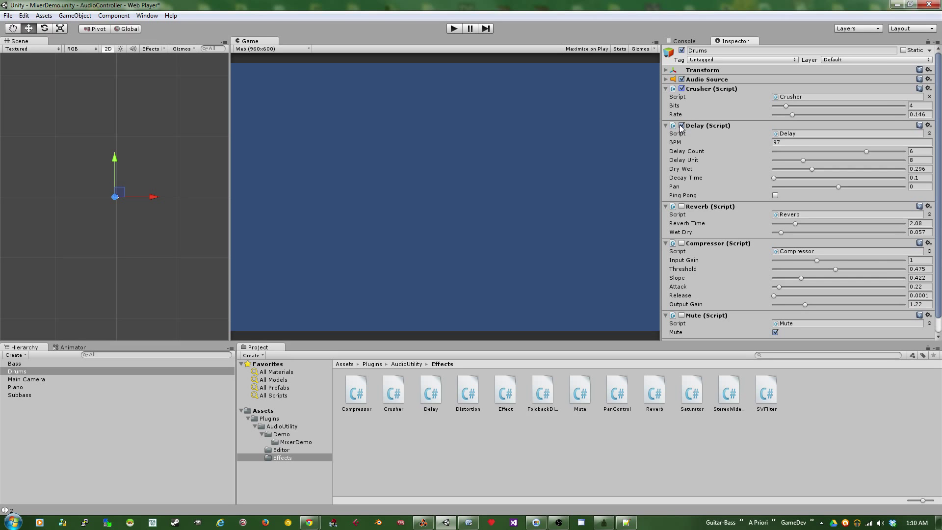
pyautogui.click(682, 89)
pyautogui.click(454, 29)
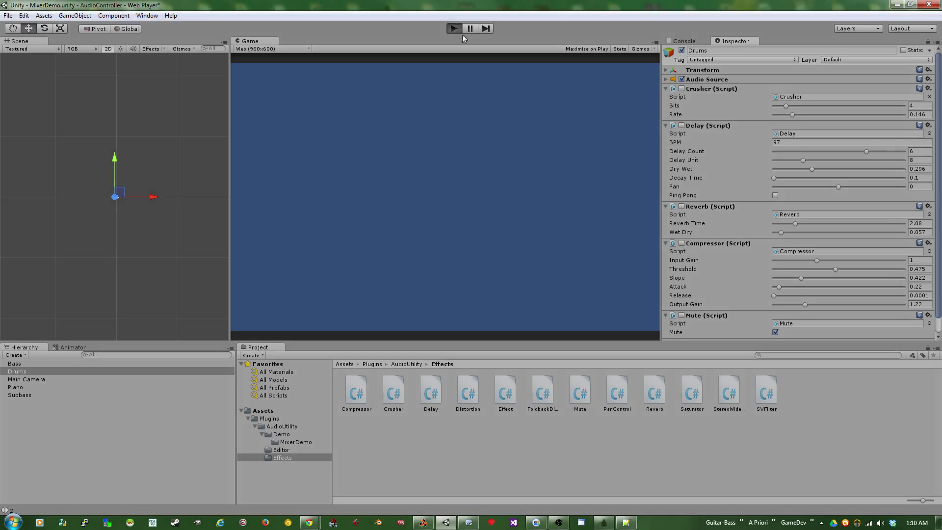
pyautogui.click(682, 206)
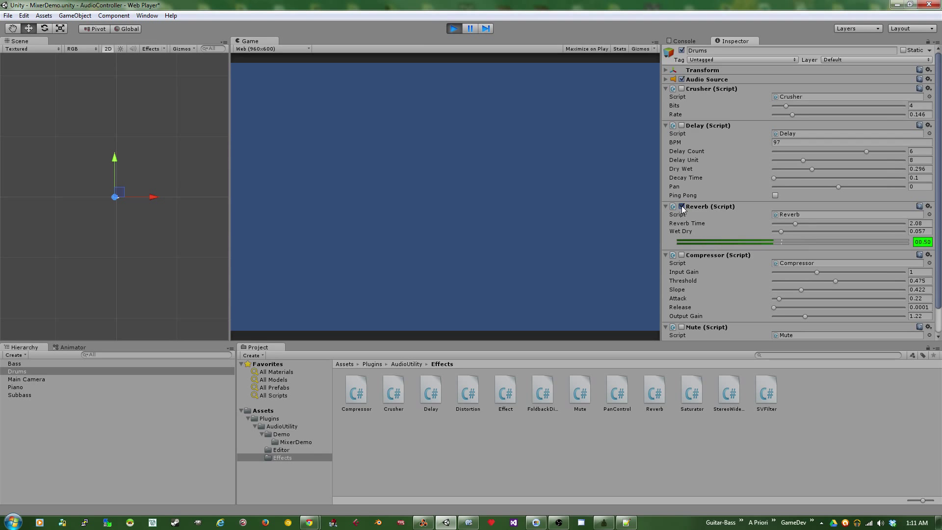
pyautogui.click(682, 207)
pyautogui.click(454, 29)
# Step: Enable the Drums Delay and Reverb effects outside Play mode
pyautogui.click(682, 125)
pyautogui.click(682, 206)
pyautogui.scroll(-1, 775, 150)
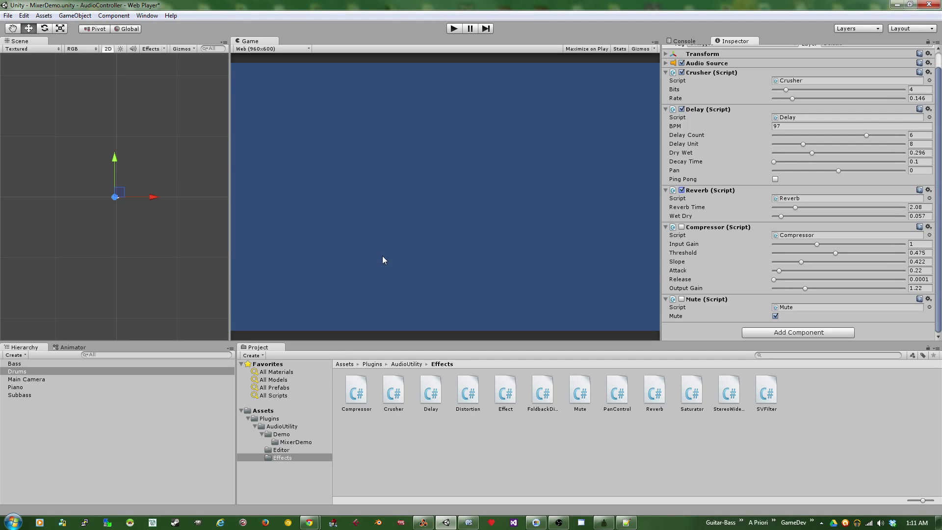
# Step: Enable Mute on Drums, disable Mute on Bass, and play the loop once with bass audible
pyautogui.click(682, 299)
pyautogui.click(35, 363)
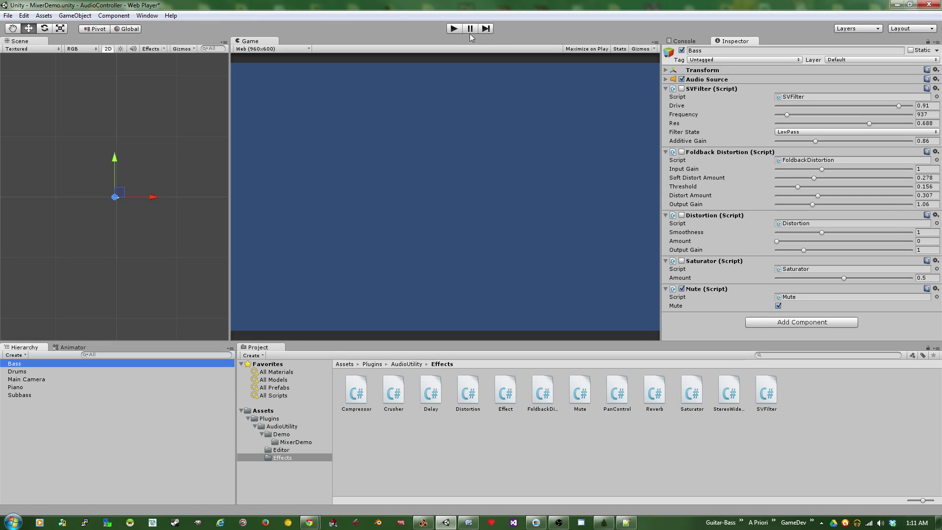
pyautogui.click(682, 289)
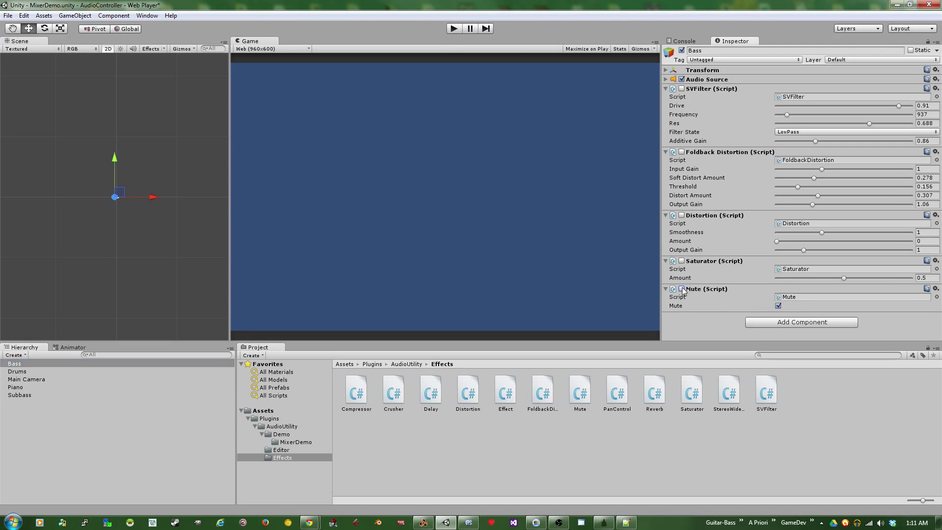
pyautogui.click(452, 29)
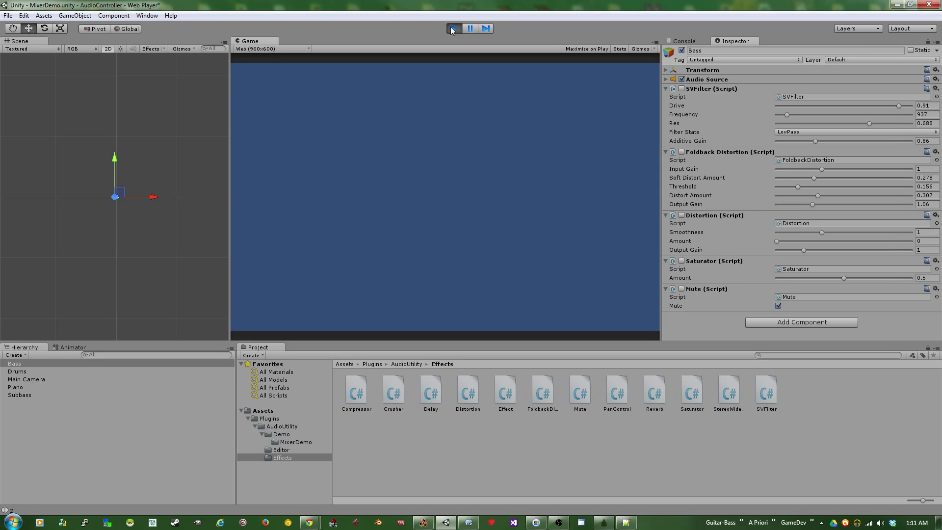
pyautogui.click(452, 29)
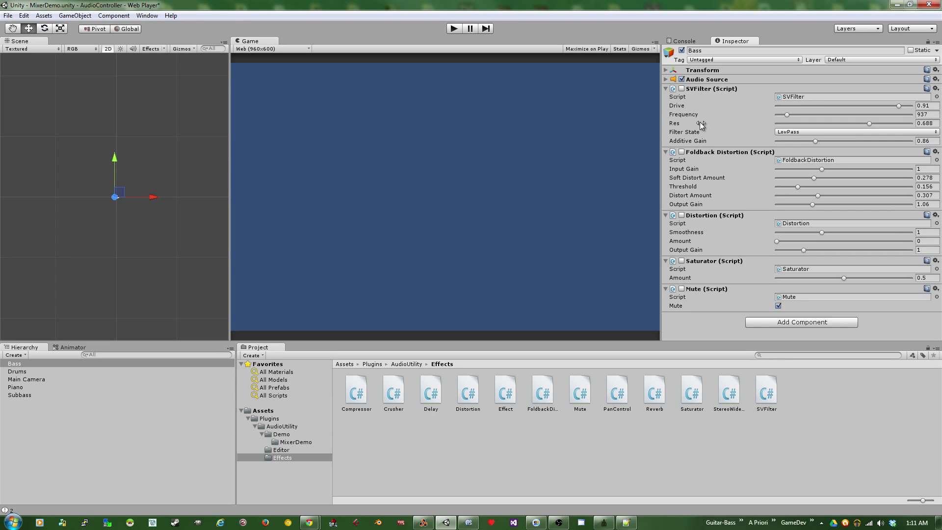
# Step: Enable the Bass SVFilter as LowPass and sweep its Frequency higher during playback
pyautogui.click(805, 135)
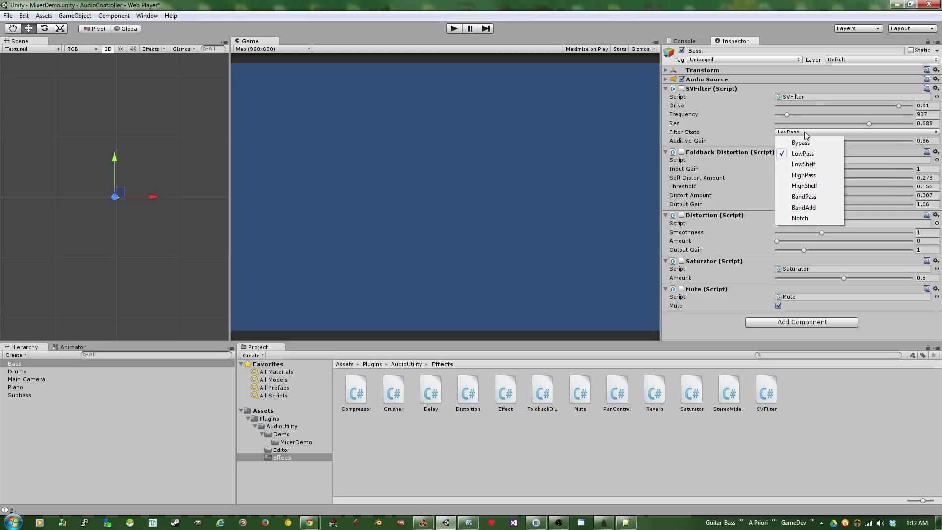
pyautogui.click(815, 156)
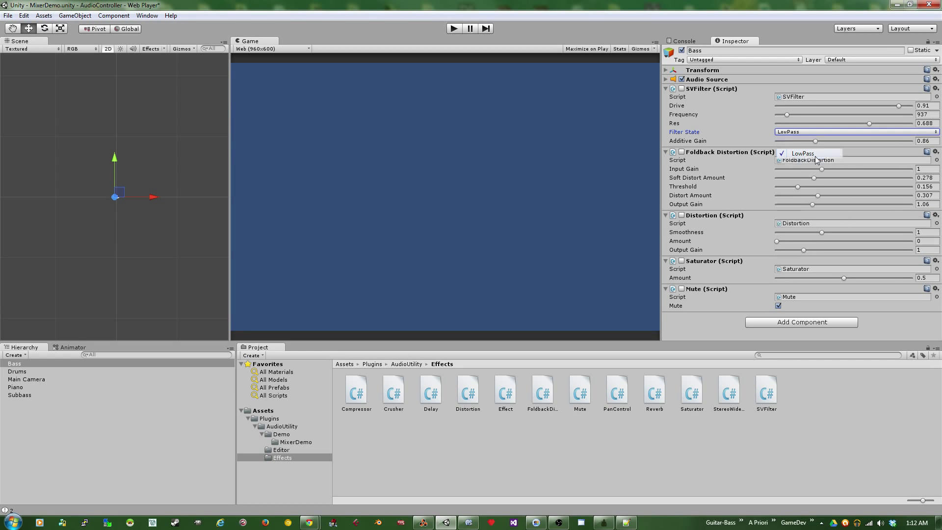
pyautogui.click(681, 89)
pyautogui.click(461, 29)
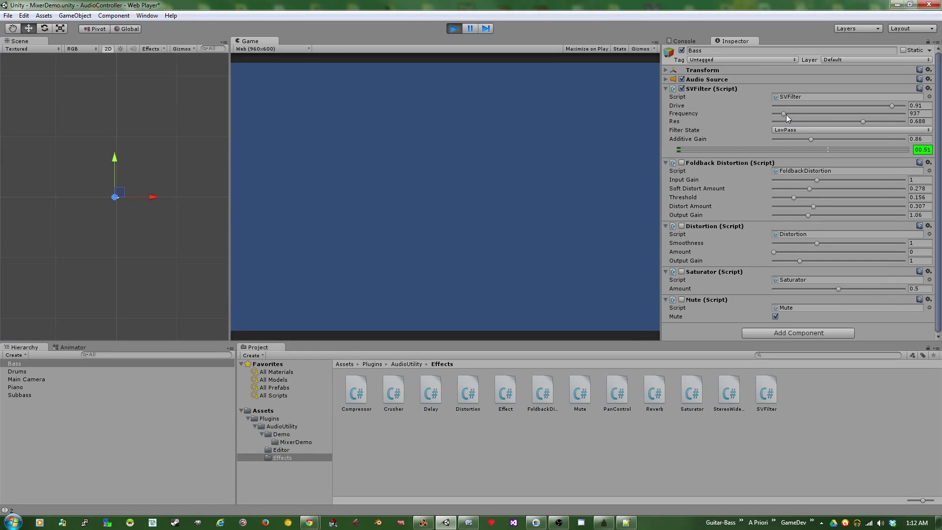
pyautogui.moveTo(785, 114)
pyautogui.mouseDown()
pyautogui.moveTo(830, 111)
pyautogui.moveTo(785, 116)
pyautogui.mouseUp()
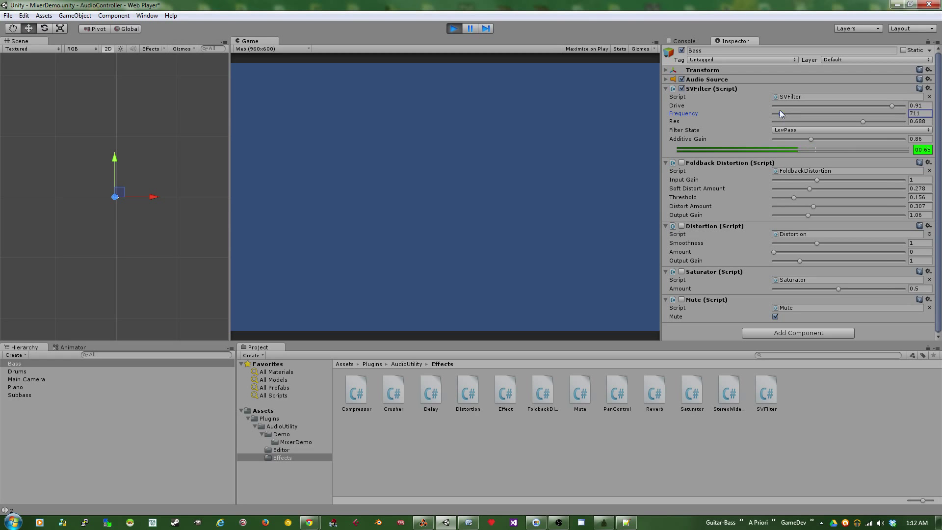
pyautogui.click(454, 28)
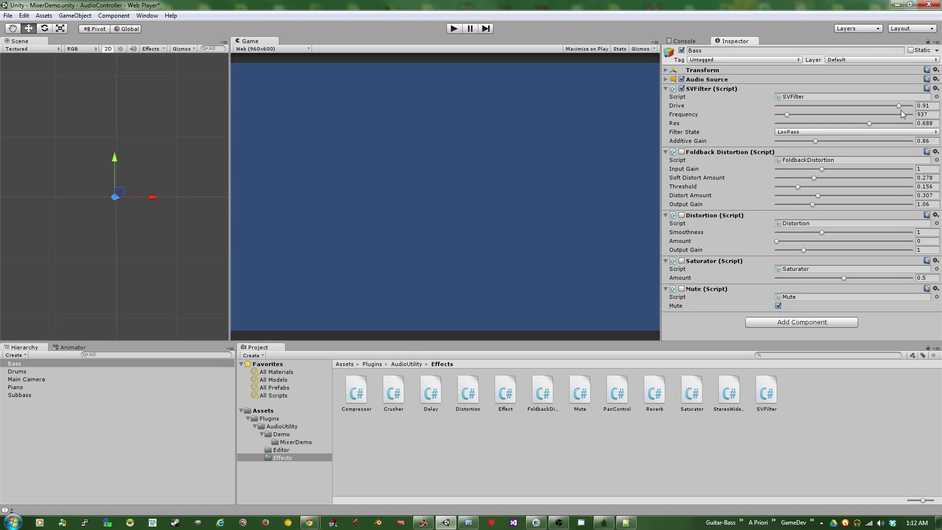
pyautogui.click(455, 29)
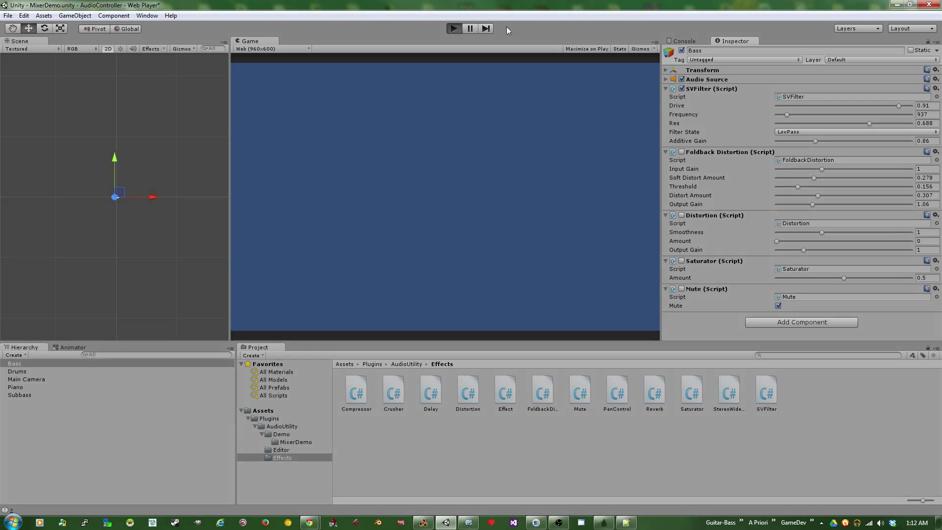
pyautogui.click(682, 90)
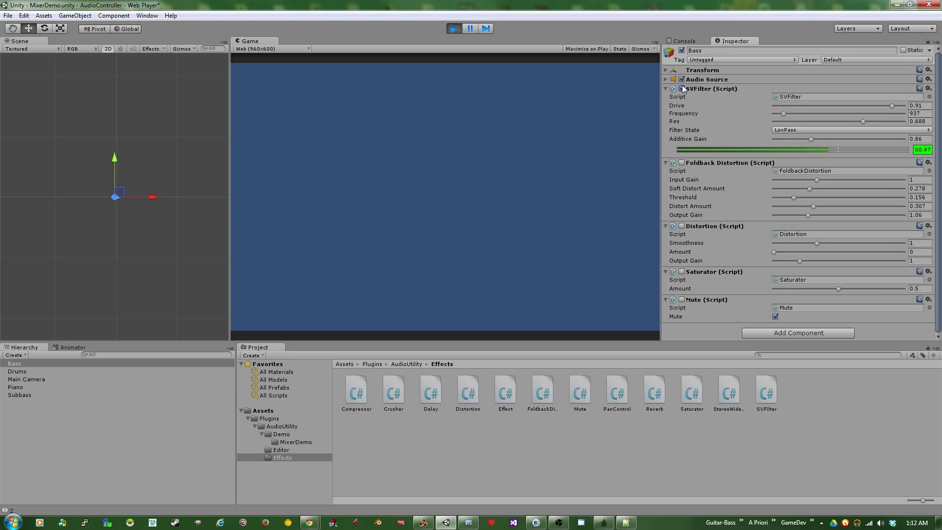
pyautogui.click(455, 28)
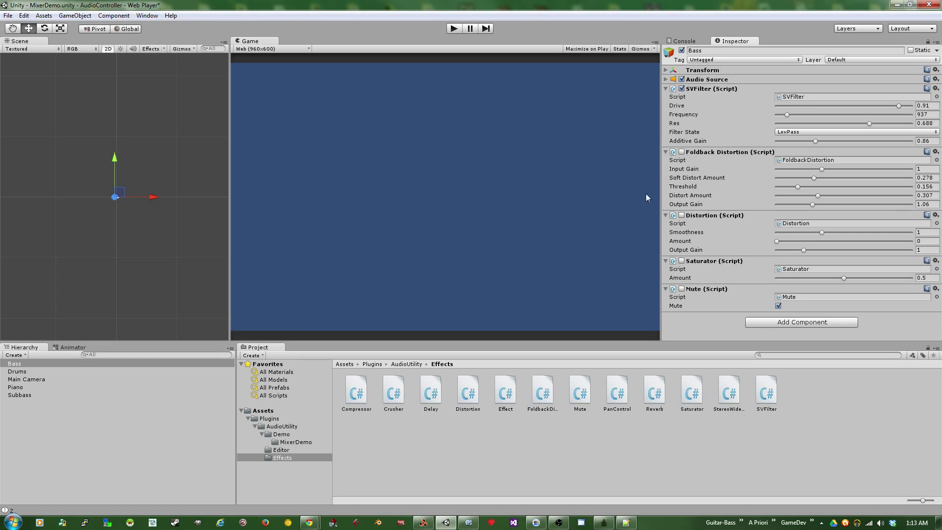
# Step: Trial Bass Distortion at about 0.04 Amount during playback, then stop and restart the loop
pyautogui.click(457, 29)
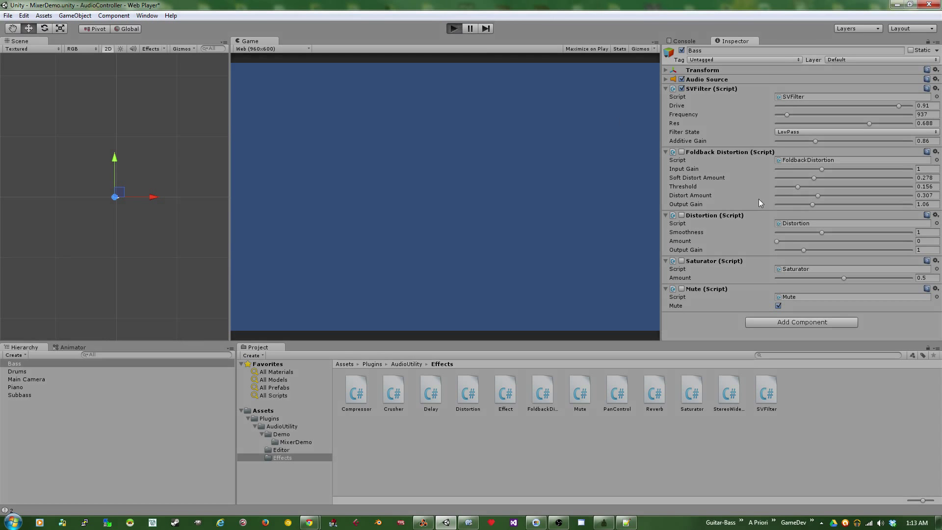
pyautogui.click(775, 252)
pyautogui.click(681, 226)
pyautogui.click(776, 251)
pyautogui.moveTo(777, 252)
pyautogui.mouseDown()
pyautogui.moveTo(788, 250)
pyautogui.moveTo(777, 249)
pyautogui.mouseUp()
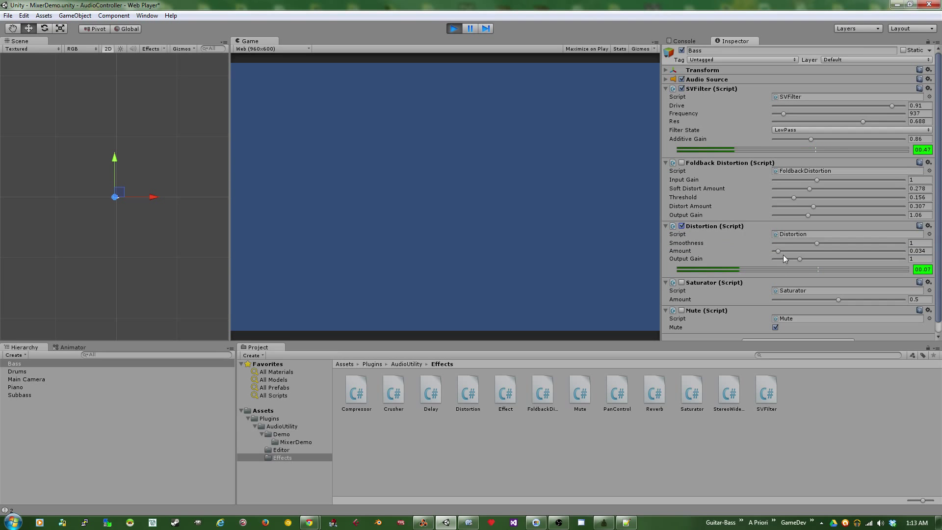
pyautogui.moveTo(779, 251); pyautogui.dragTo(780, 251)
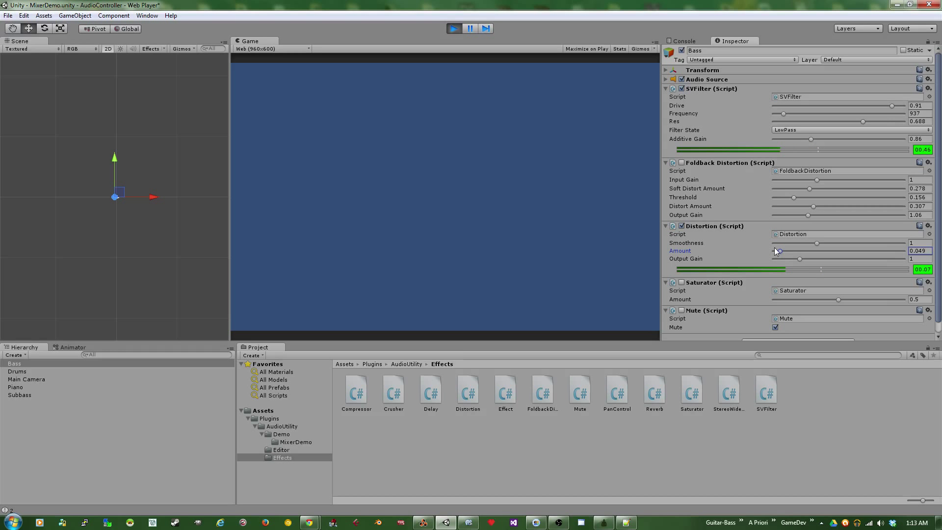
pyautogui.click(454, 29)
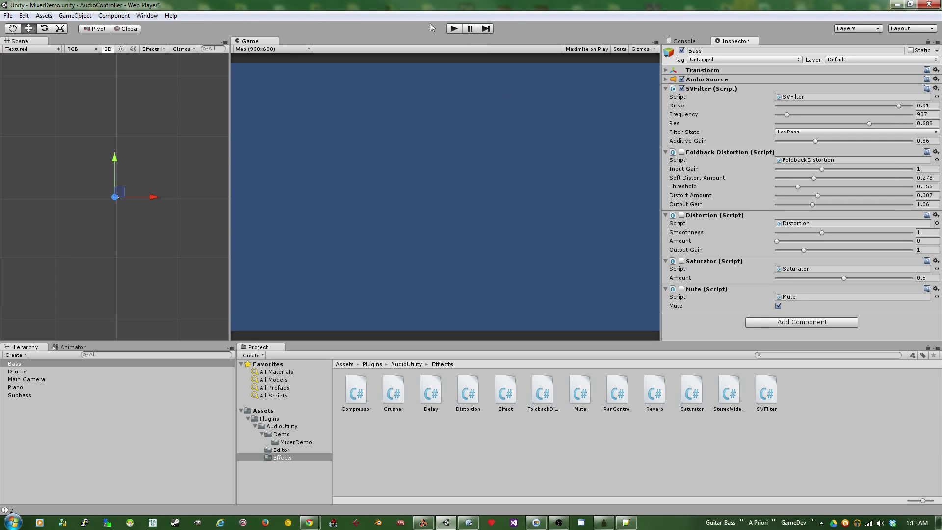
pyautogui.click(454, 28)
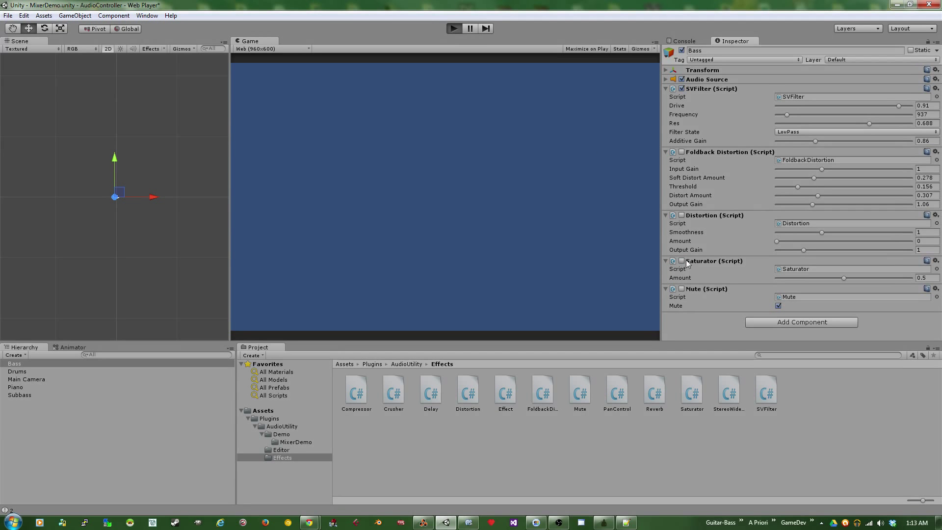
# Step: Enable the Bass Saturator while playing, raise then lower its Amount, and stop the loop
pyautogui.click(682, 271)
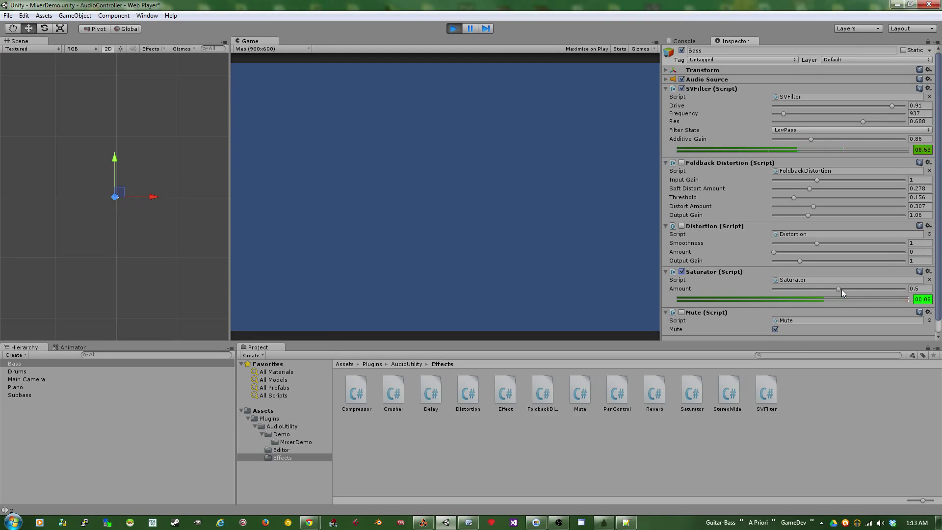
pyautogui.moveTo(841, 289); pyautogui.dragTo(865, 284)
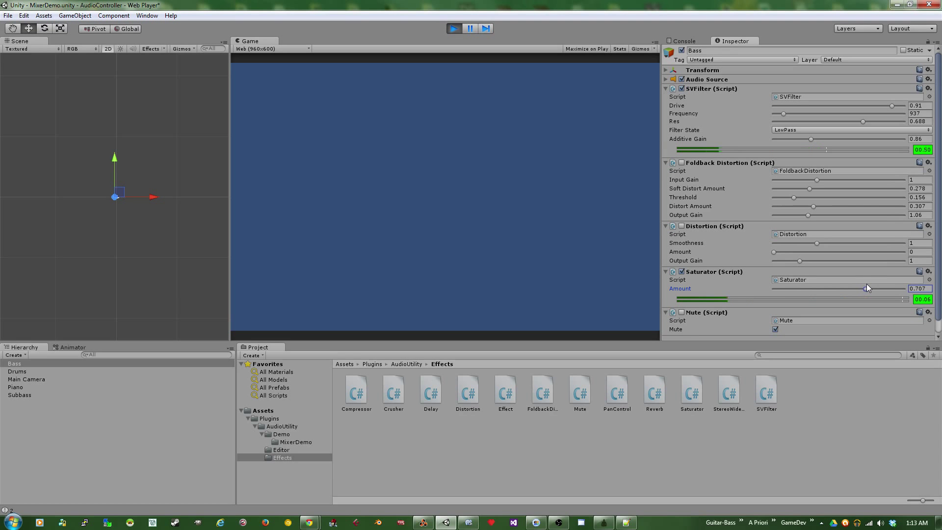
pyautogui.moveTo(869, 285); pyautogui.dragTo(859, 285)
pyautogui.click(454, 29)
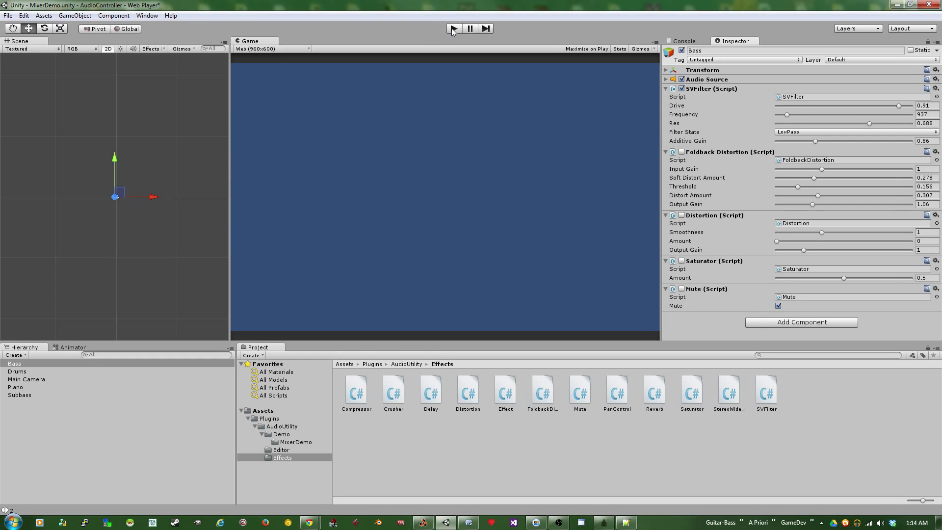
# Step: Enable Bass Foldback Distortion and tune Soft Distort, Distort Amount and Threshold while playing
pyautogui.click(682, 152)
pyautogui.moveTo(817, 196); pyautogui.dragTo(777, 178)
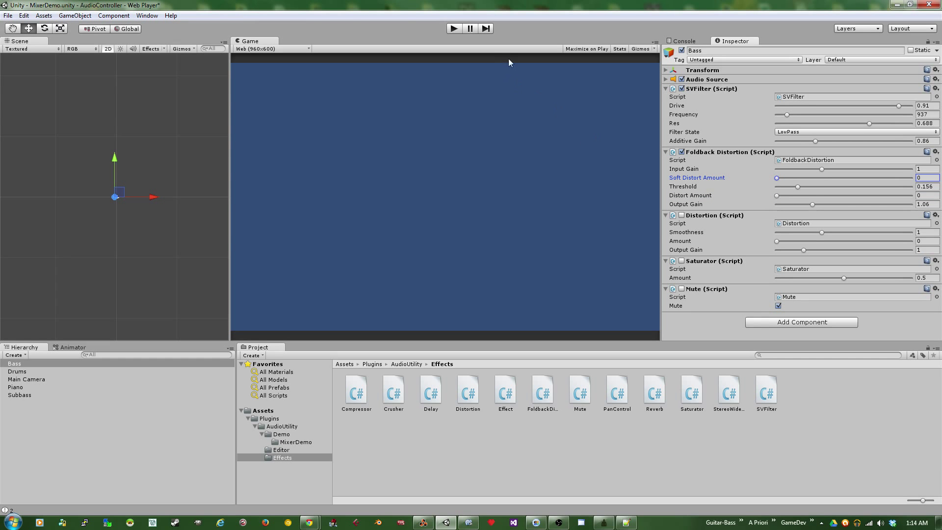
pyautogui.click(456, 29)
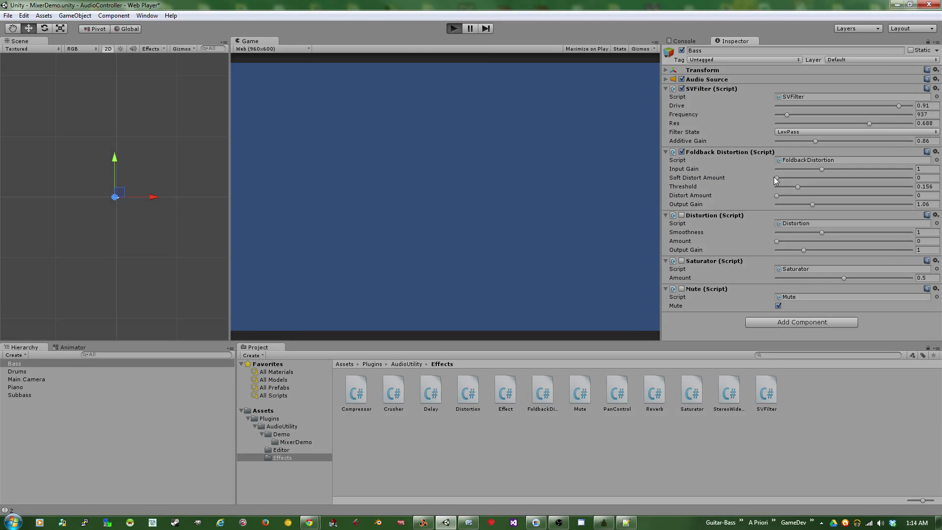
pyautogui.moveTo(776, 186); pyautogui.dragTo(848, 185)
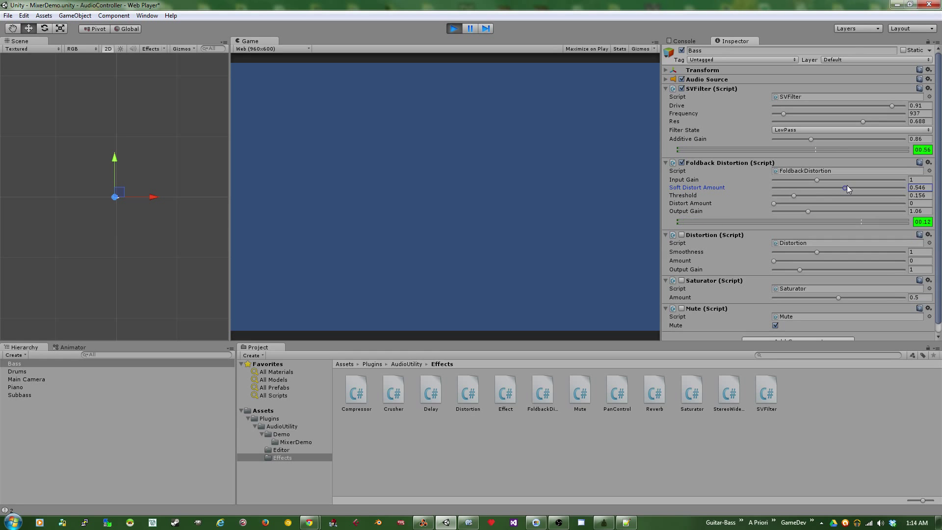
pyautogui.moveTo(847, 185); pyautogui.dragTo(808, 188)
pyautogui.click(776, 204)
pyautogui.moveTo(775, 204); pyautogui.dragTo(816, 195)
pyautogui.click(795, 195)
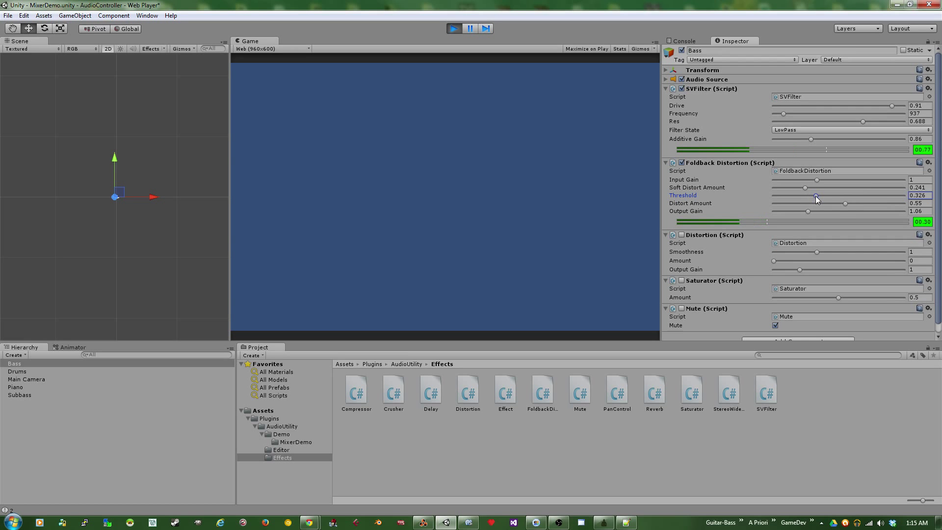
pyautogui.moveTo(817, 196); pyautogui.dragTo(812, 196)
pyautogui.click(453, 29)
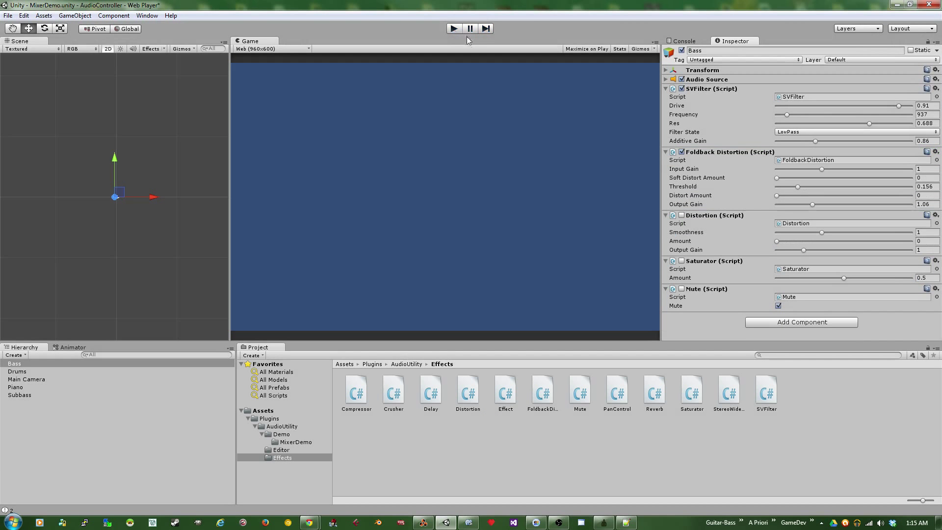
# Step: Restart the loop and set Soft Distort Amount to 0.242
pyautogui.moveTo(777, 179); pyautogui.dragTo(819, 196)
pyautogui.click(455, 29)
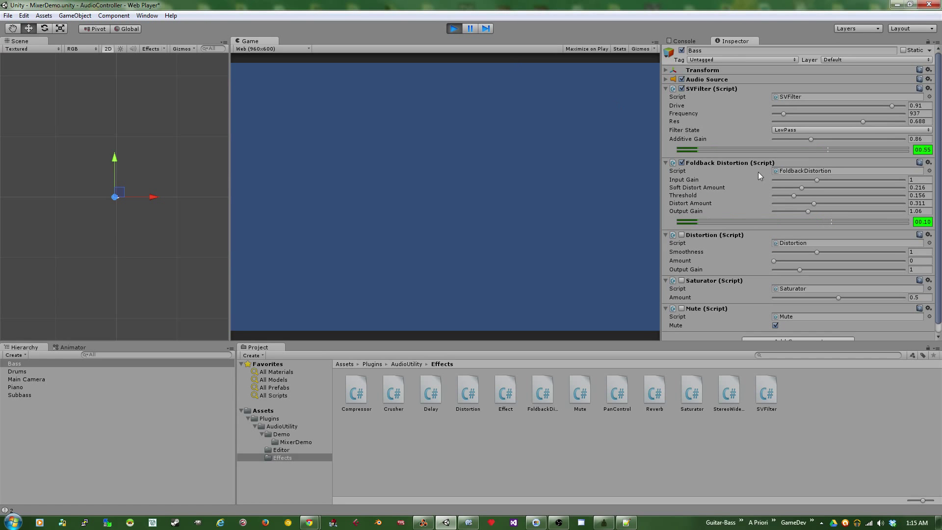
pyautogui.moveTo(802, 187); pyautogui.dragTo(793, 197)
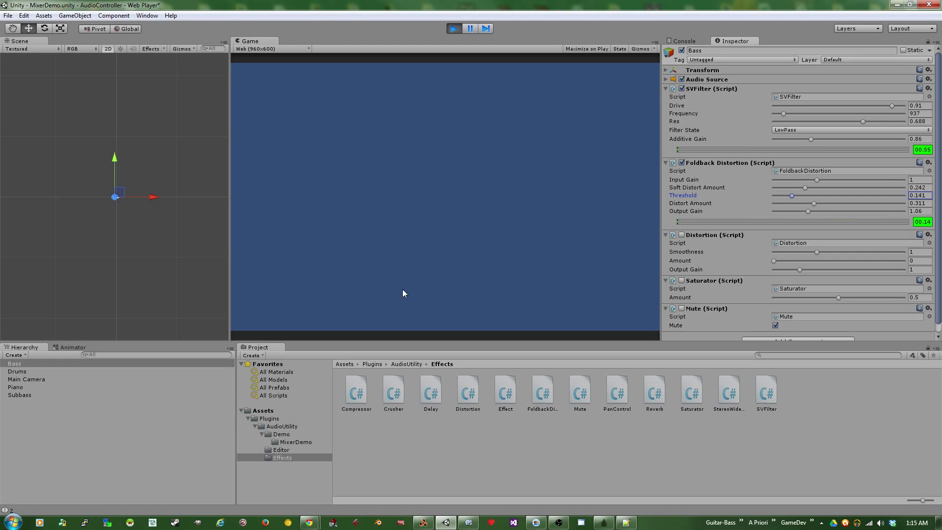
# Step: Unmute Subbass and test its SVFilter and Compressor gains during playback, then stop
pyautogui.click(26, 396)
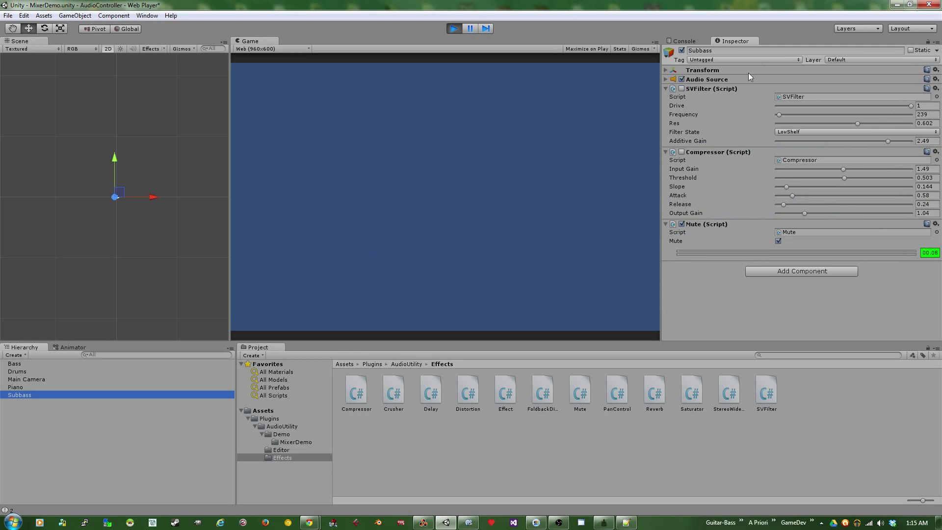
pyautogui.click(681, 225)
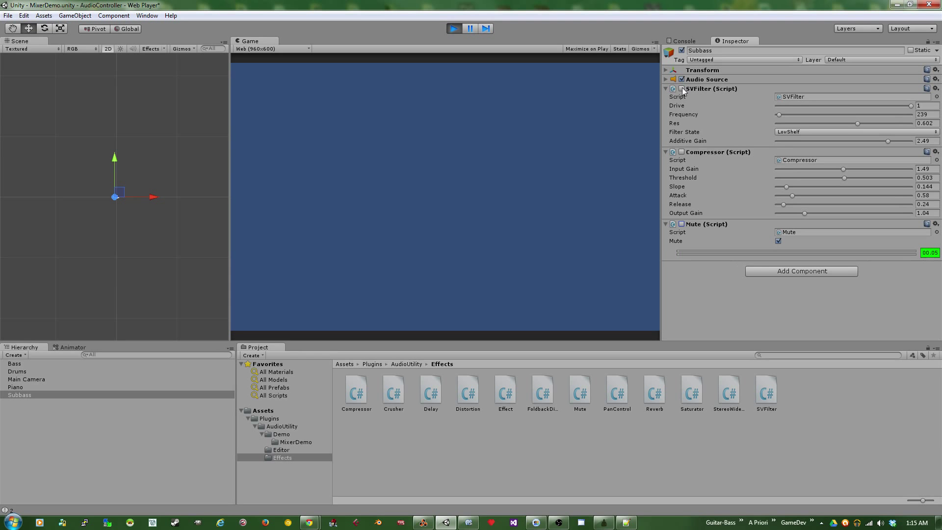
pyautogui.click(682, 89)
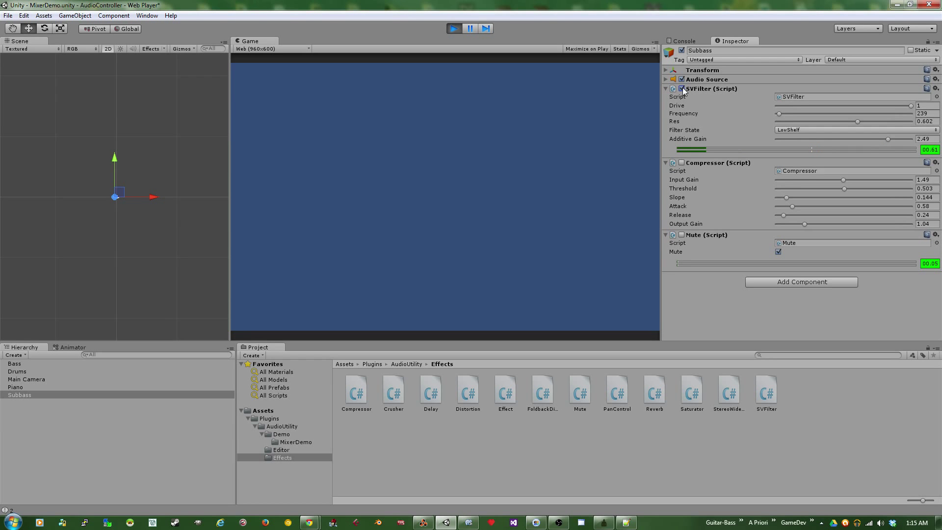
pyautogui.click(682, 163)
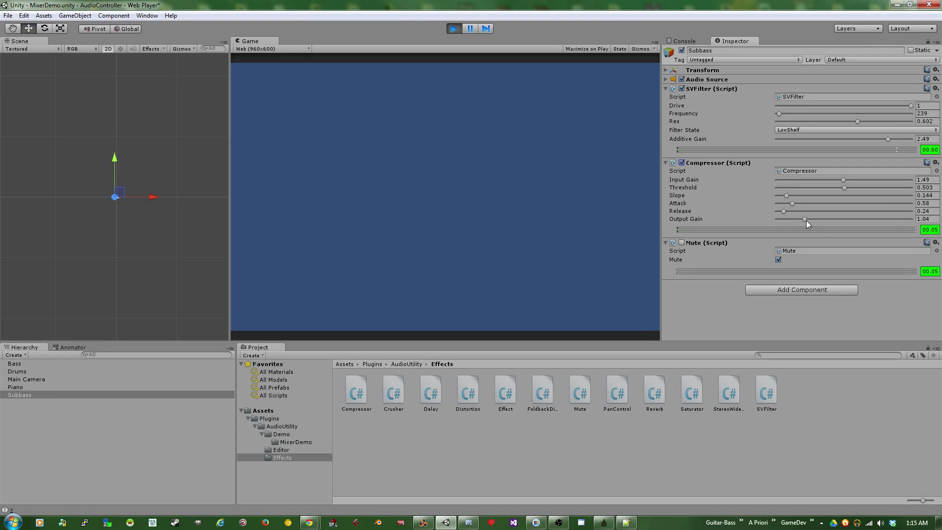
pyautogui.moveTo(805, 219); pyautogui.dragTo(804, 220)
pyautogui.moveTo(843, 180); pyautogui.dragTo(840, 180)
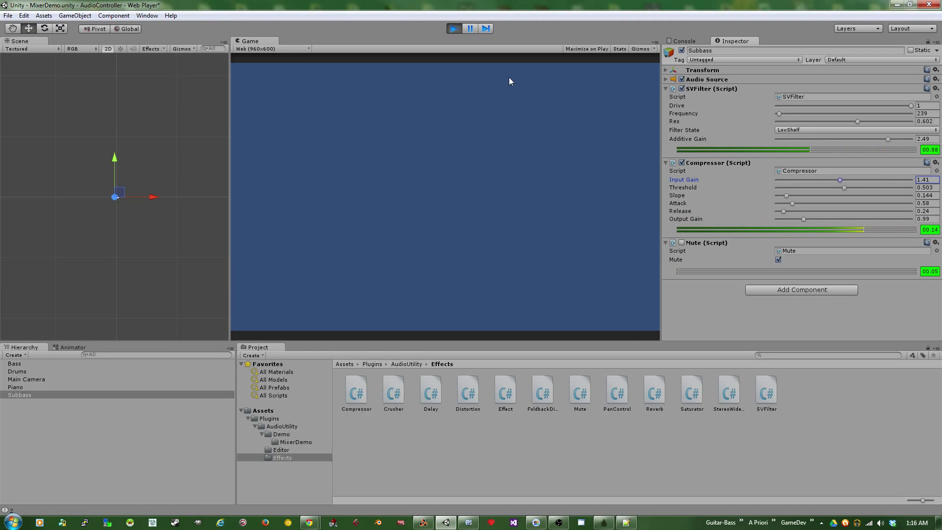
pyautogui.click(452, 29)
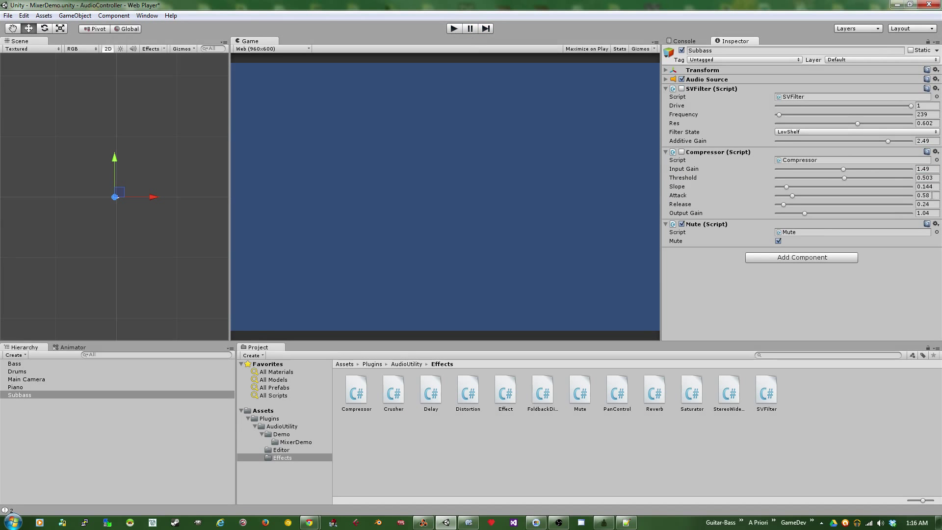
# Step: Set Subbass Compressor Input Gain 1.42 and Output Gain 0.95, enabling Compressor and SVFilter
pyautogui.moveTo(843, 169); pyautogui.dragTo(840, 170)
pyautogui.moveTo(804, 214); pyautogui.dragTo(802, 214)
pyautogui.click(682, 153)
pyautogui.click(682, 88)
pyautogui.click(22, 365)
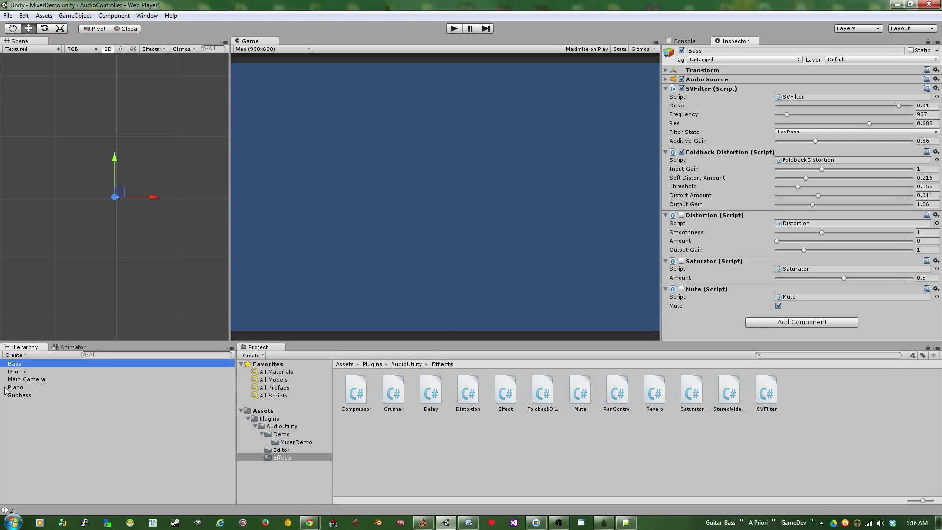
# Step: Select Drums, Bass and Subbass together and mute all three with Mute (Script)
pyautogui.click(27, 374)
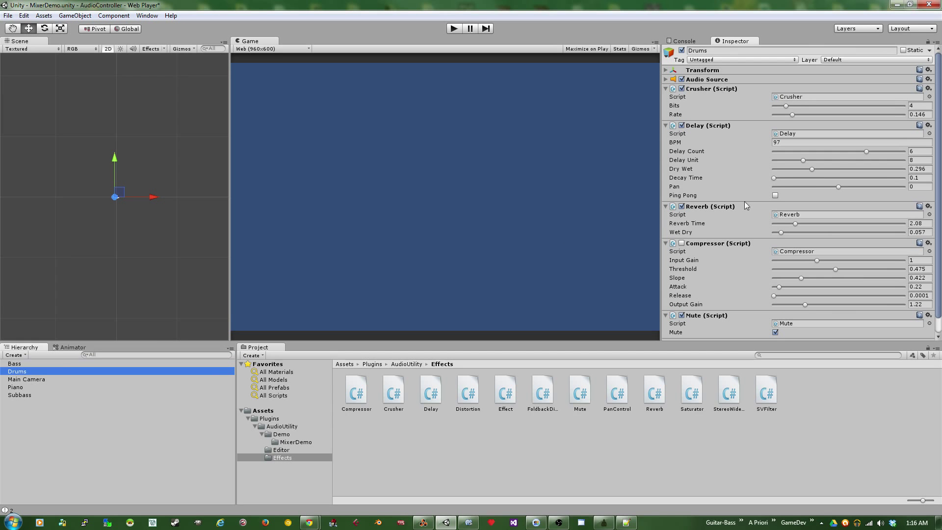
pyautogui.scroll(-1, 746, 208)
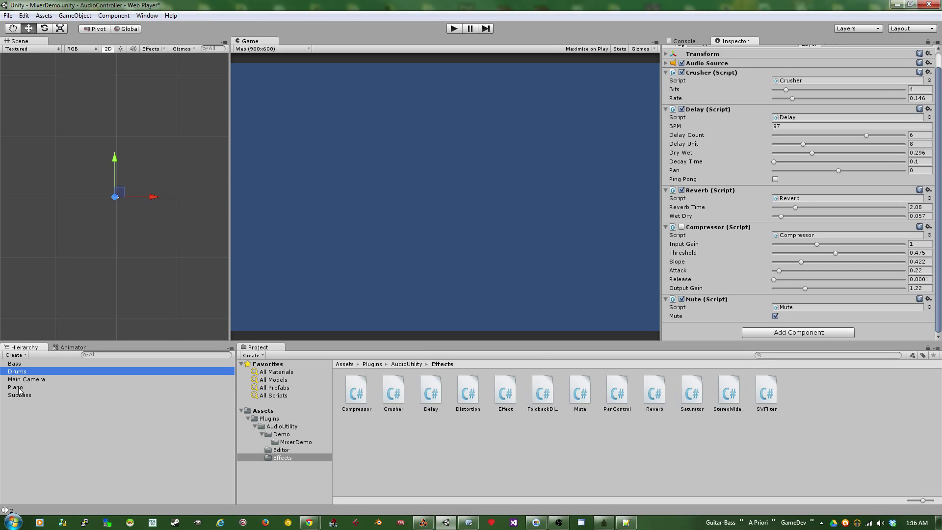
pyautogui.keyDown('ctrl'); pyautogui.click(21, 366); pyautogui.keyUp('ctrl')
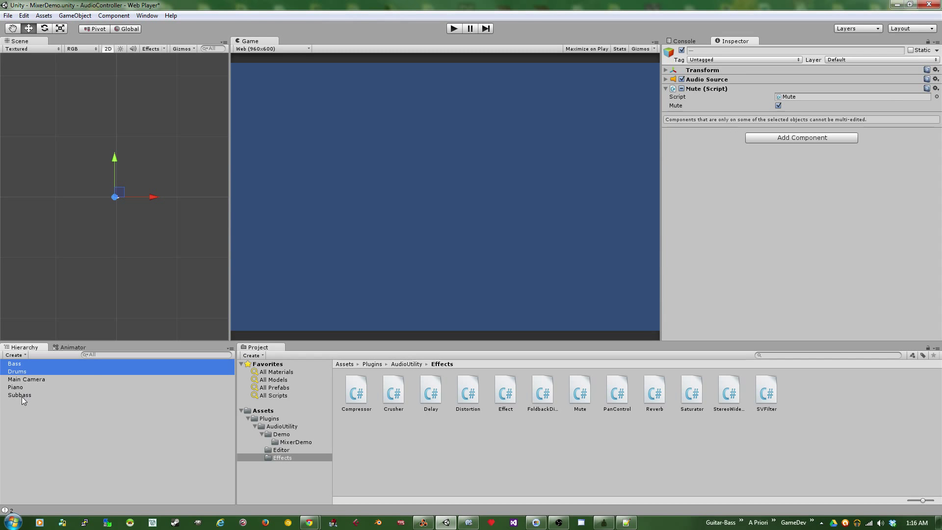
pyautogui.keyDown('ctrl'); pyautogui.click(23, 396); pyautogui.keyUp('ctrl')
pyautogui.click(778, 106)
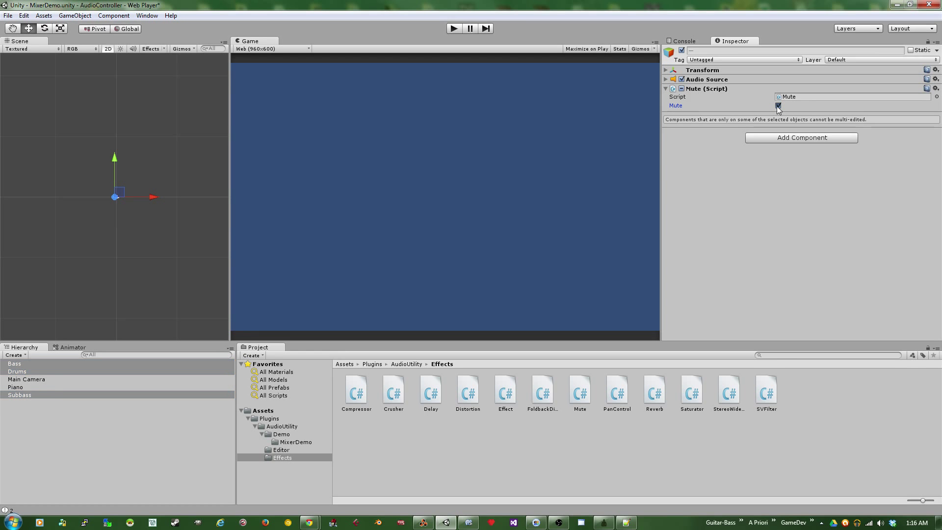
pyautogui.click(682, 89)
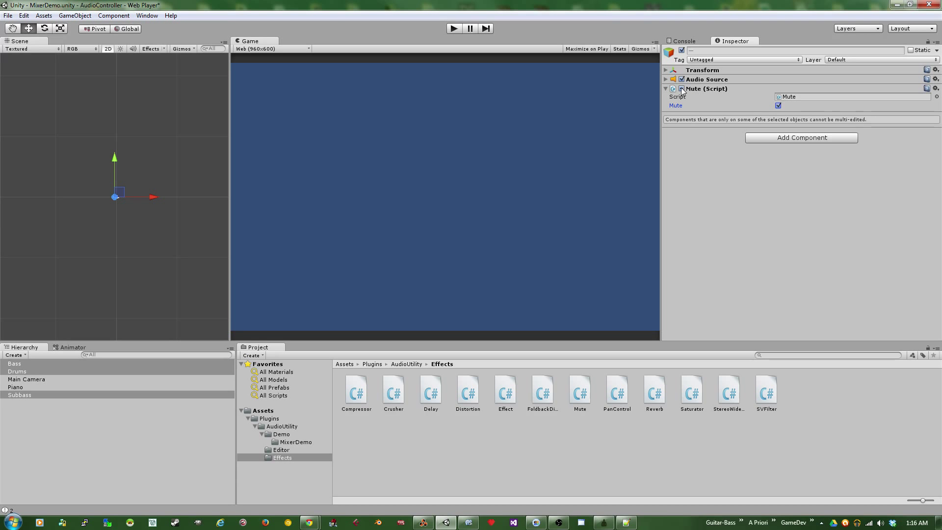
# Step: Select the Piano track to show its effect components
pyautogui.click(25, 387)
pyautogui.scroll(-2, 851, 190)
pyautogui.scroll(2, 848, 190)
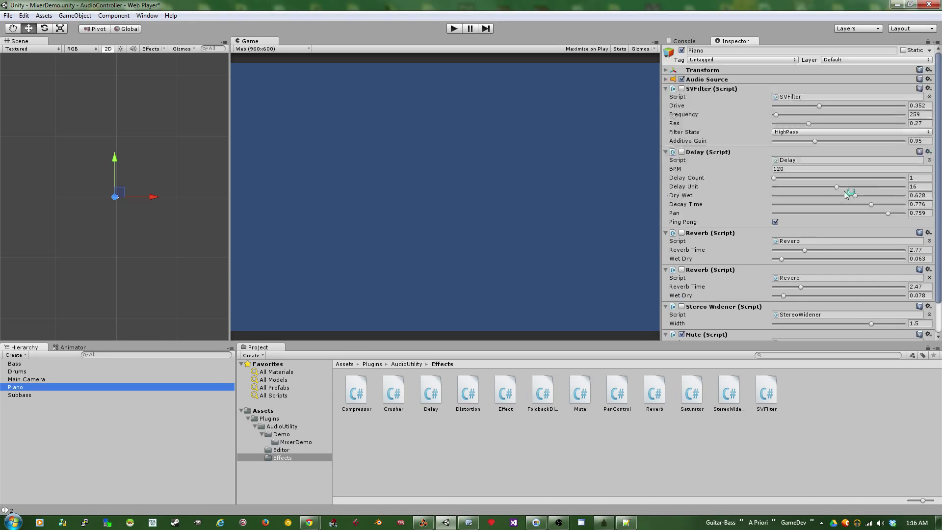
# Step: Unmute the Piano track and restart playback so Piano is audible
pyautogui.click(455, 29)
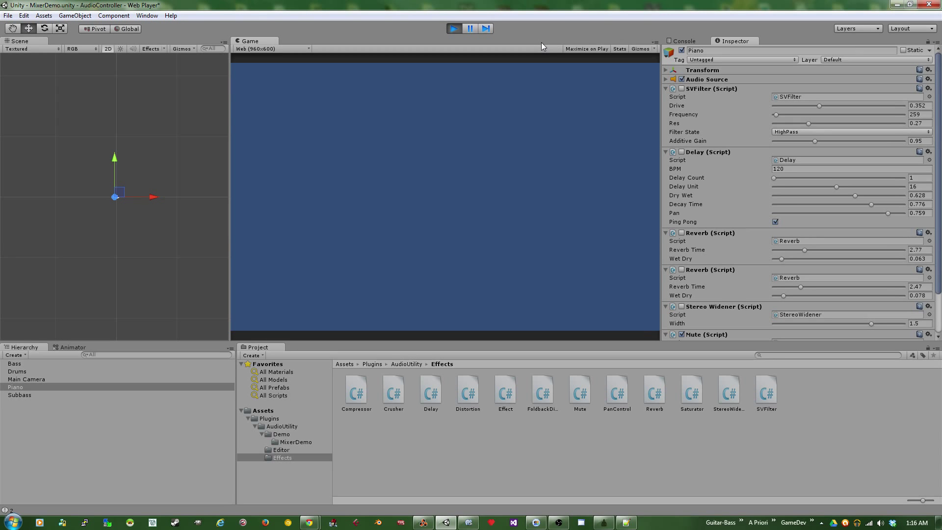
pyautogui.scroll(-3, 687, 304)
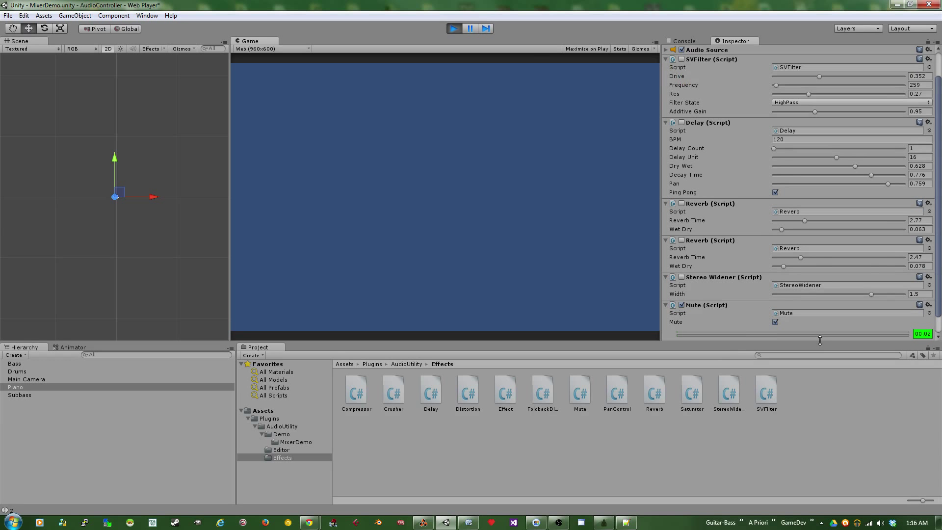
pyautogui.click(681, 305)
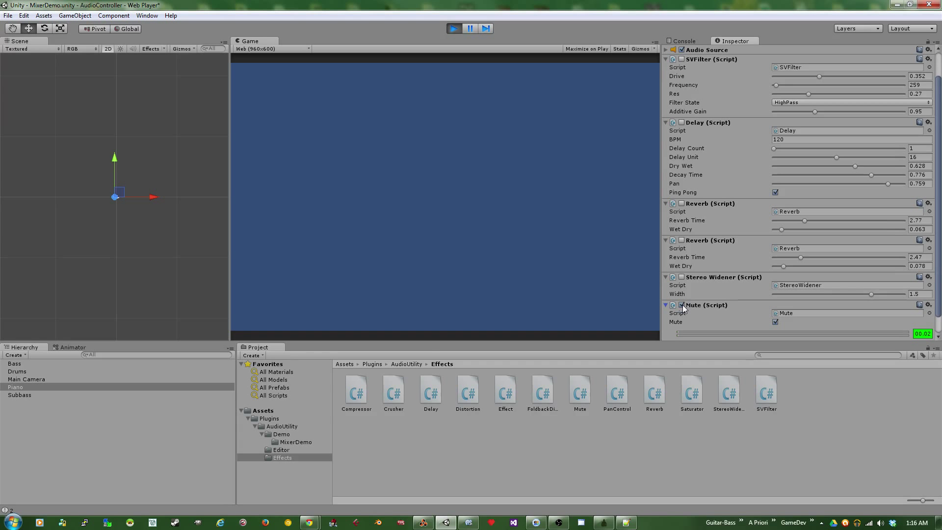
pyautogui.click(454, 30)
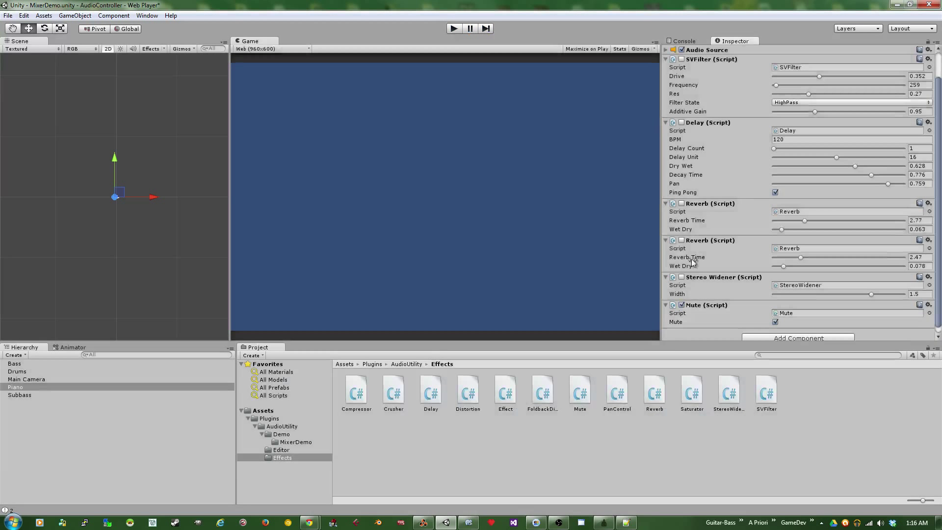
pyautogui.click(452, 29)
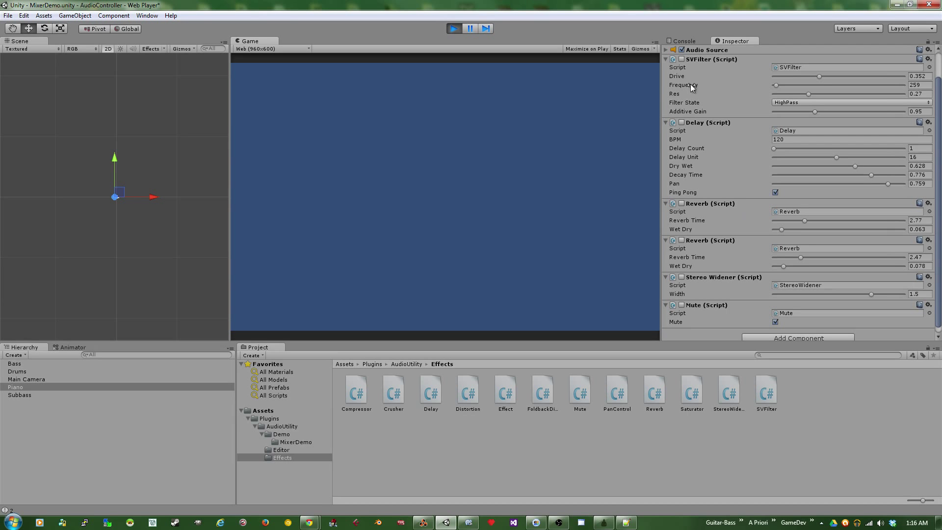
# Step: Enable Piano's SVFilter and set its frequency to 259
pyautogui.click(682, 59)
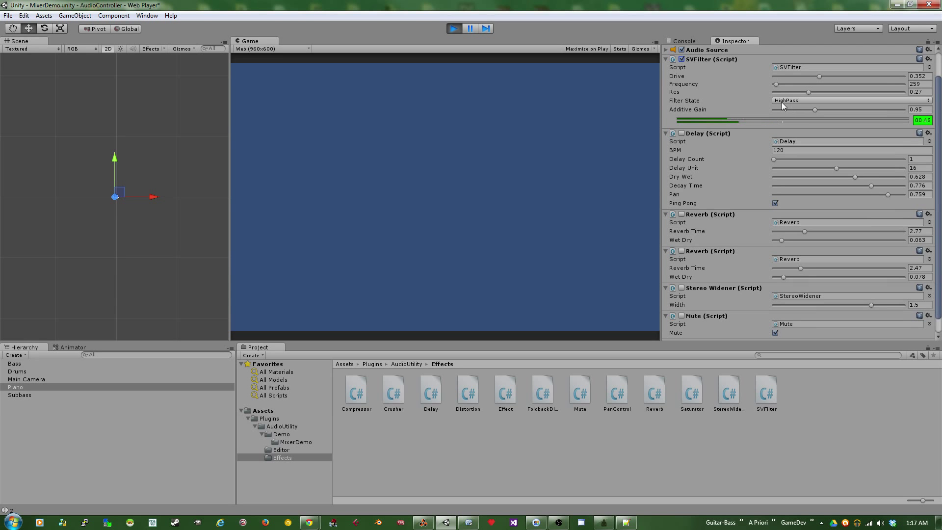
pyautogui.moveTo(776, 84)
pyautogui.mouseDown()
pyautogui.moveTo(842, 85)
pyautogui.moveTo(786, 85)
pyautogui.mouseUp()
pyautogui.write('259')
pyautogui.press('Tab')
# Step: Set Piano's Delay BPM to 97, enable the Delay, and lower Dry Wet to 0.579
pyautogui.click(718, 150)
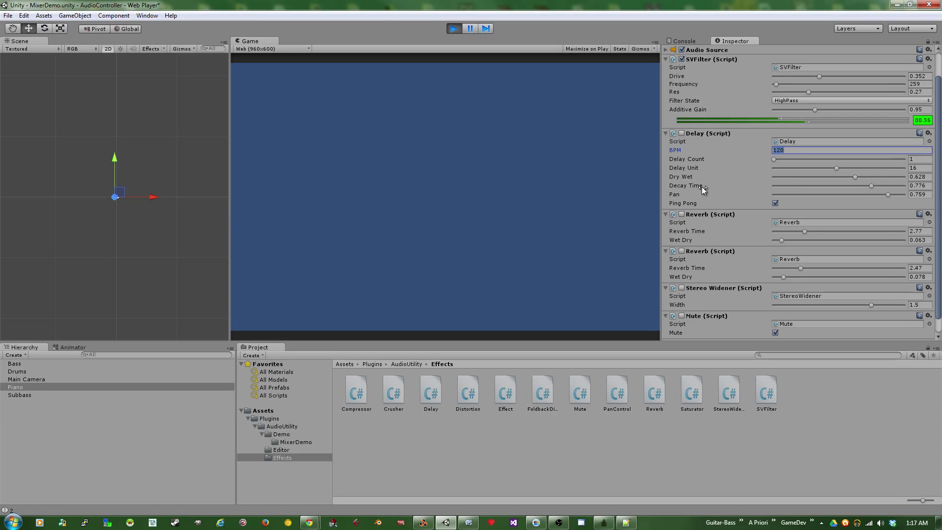
pyautogui.write('97')
pyautogui.click(683, 133)
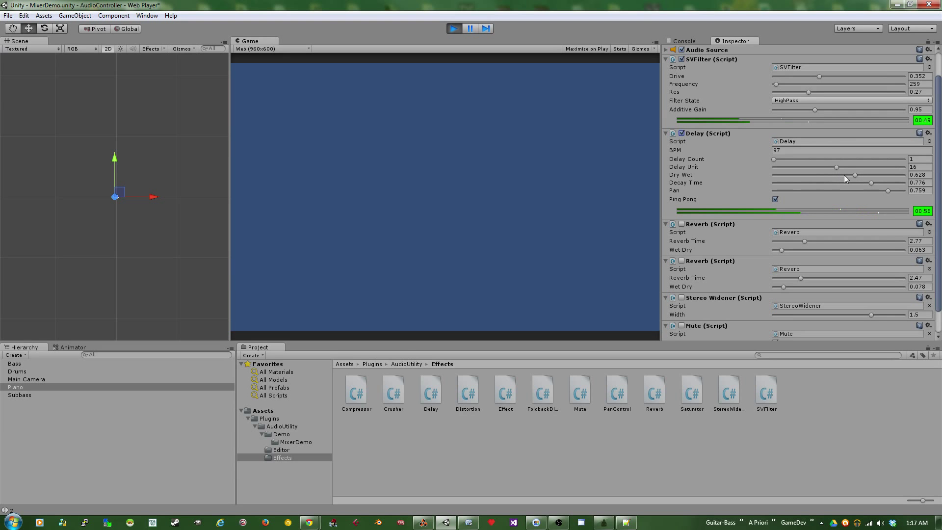
pyautogui.moveTo(856, 175); pyautogui.dragTo(850, 175)
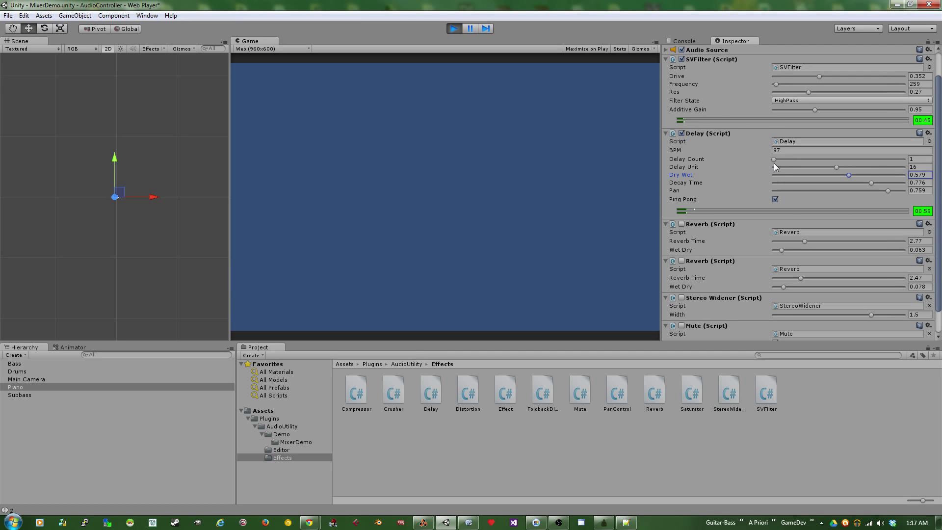
pyautogui.scroll(-2, 779, 170)
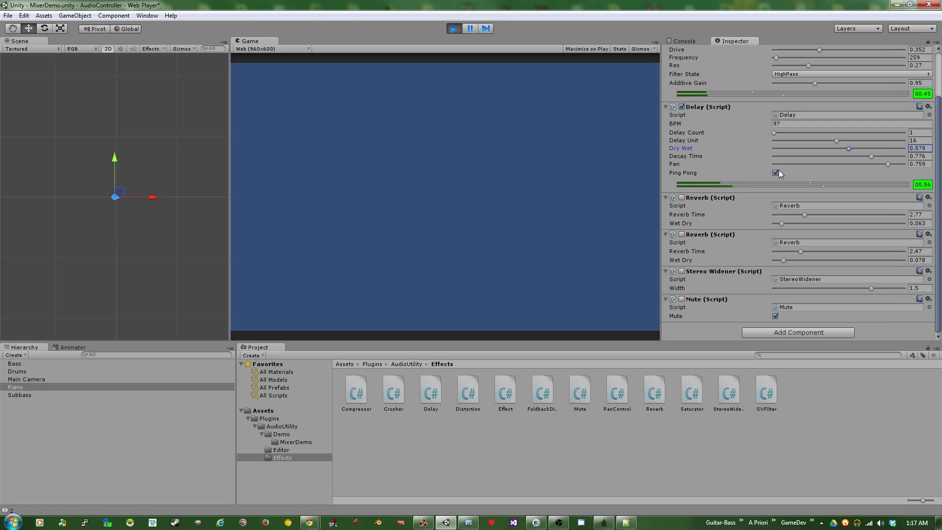
# Step: Enable Piano's two Reverb components and its Stereo Widener during playback
pyautogui.click(682, 198)
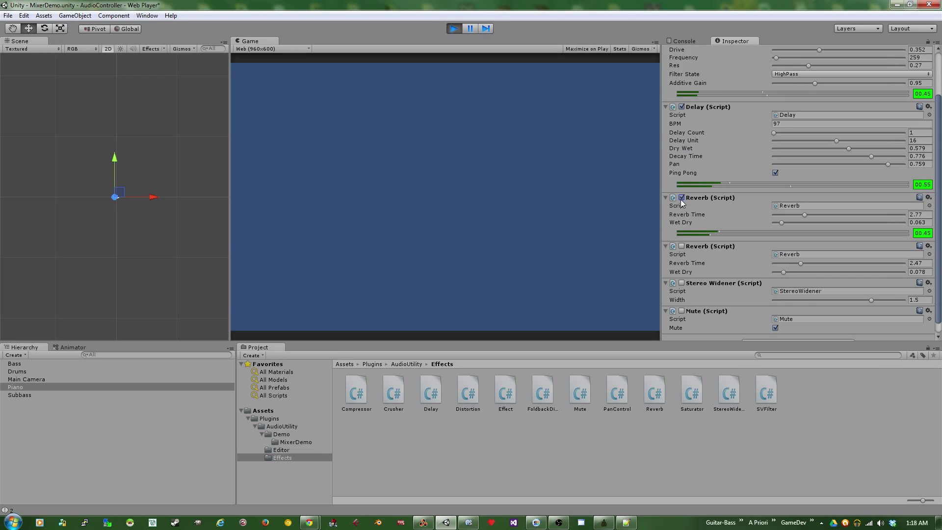
pyautogui.click(682, 247)
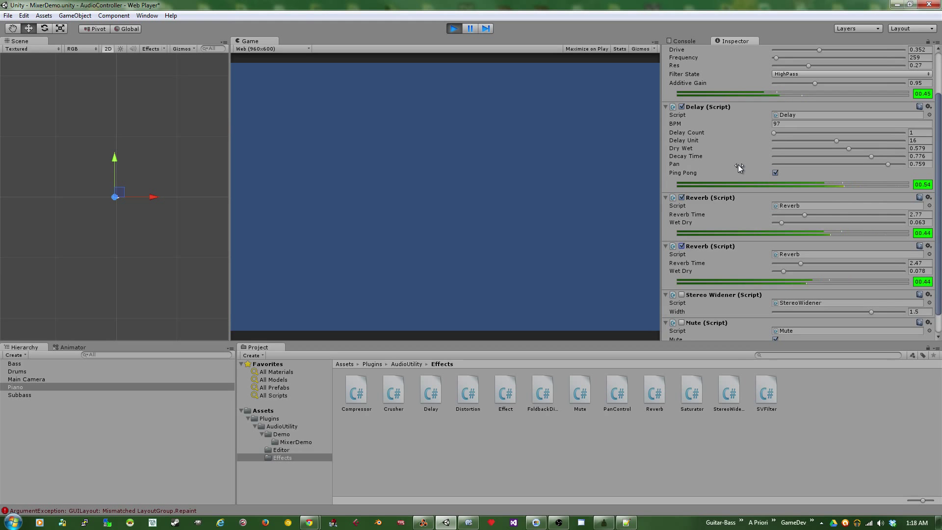
pyautogui.scroll(-2, 725, 156)
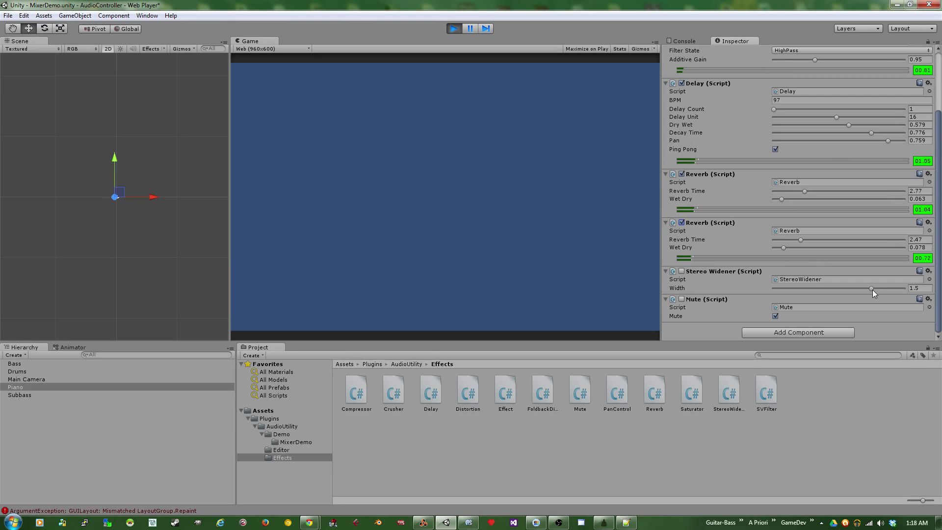
pyautogui.click(682, 272)
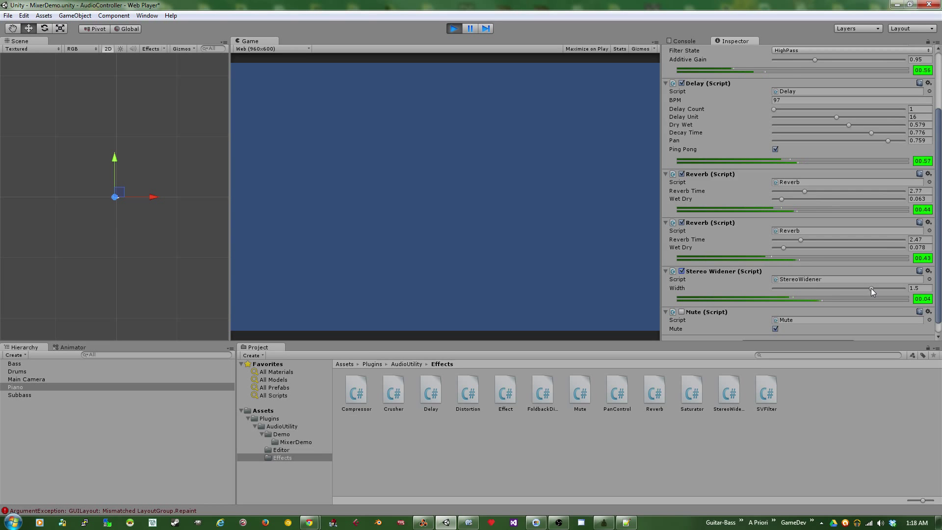
# Step: Sweep the Stereo Widener Width down to 0, then back up to about 1.495
pyautogui.moveTo(870, 287); pyautogui.dragTo(720, 285)
pyautogui.moveTo(774, 289); pyautogui.dragTo(871, 288)
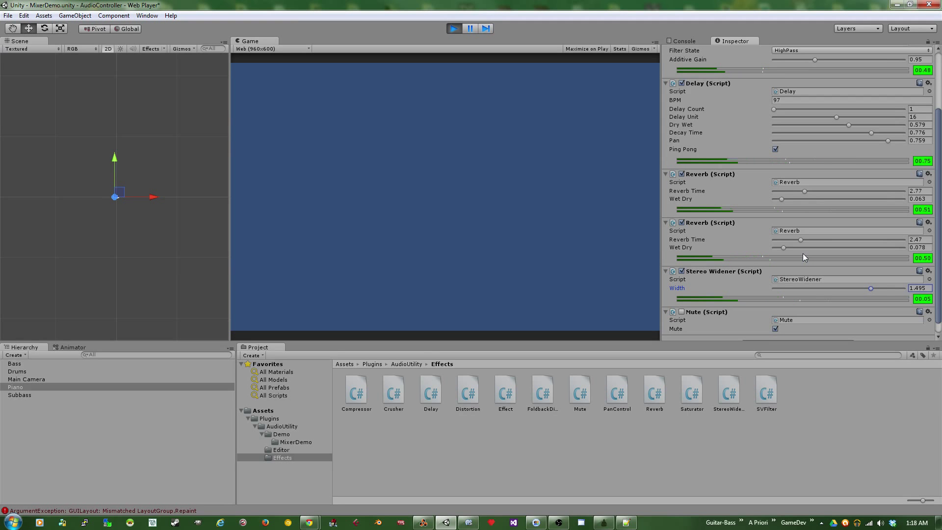
# Step: Stop playback and re-enable Piano's Stereo Widener, both Reverbs and SVFilter
pyautogui.click(454, 29)
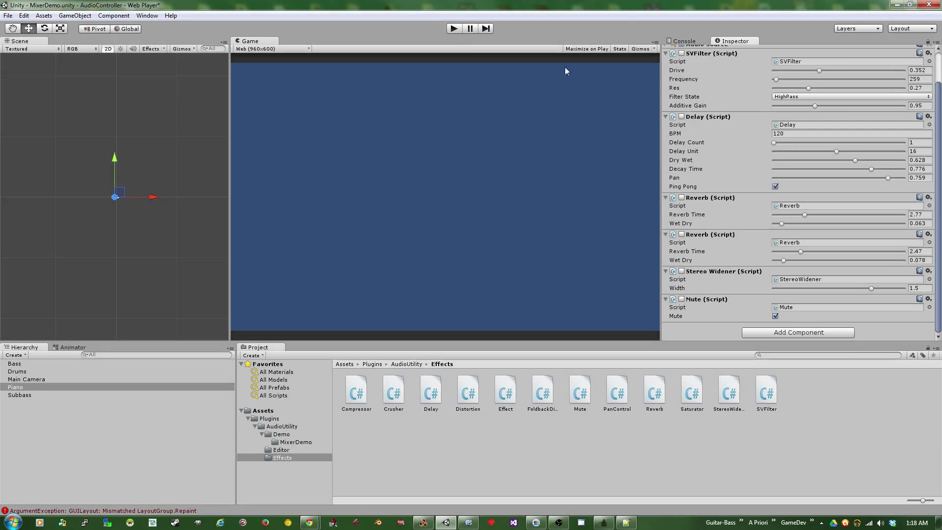
pyautogui.click(682, 271)
pyautogui.click(682, 235)
pyautogui.click(682, 198)
pyautogui.scroll(3, 684, 117)
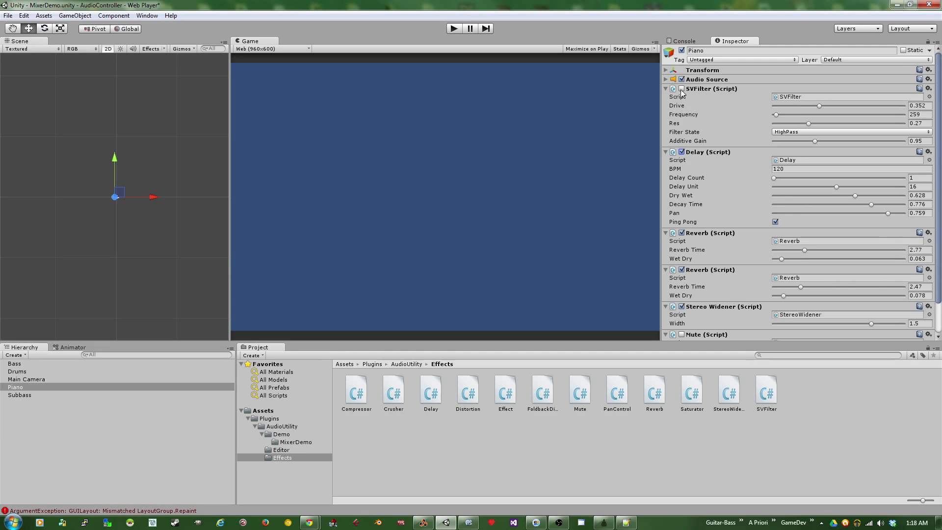
pyautogui.click(682, 89)
pyautogui.scroll(-2, 682, 92)
# Step: Unmute Bass, Drums and Subbass together, then select Drums to view its effects
pyautogui.click(16, 365)
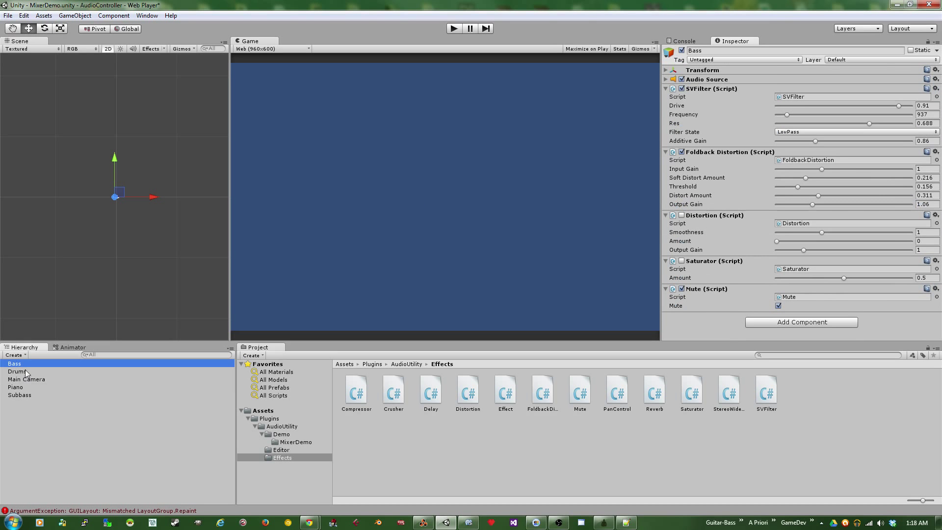
pyautogui.keyDown('ctrl'); pyautogui.click(27, 373); pyautogui.keyUp('ctrl')
pyautogui.keyDown('ctrl'); pyautogui.click(29, 396); pyautogui.keyUp('ctrl')
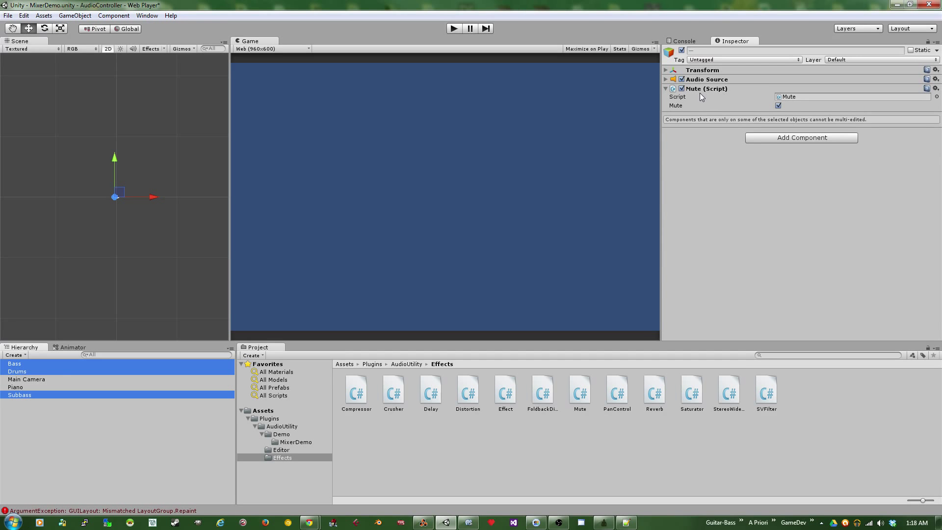
pyautogui.click(682, 88)
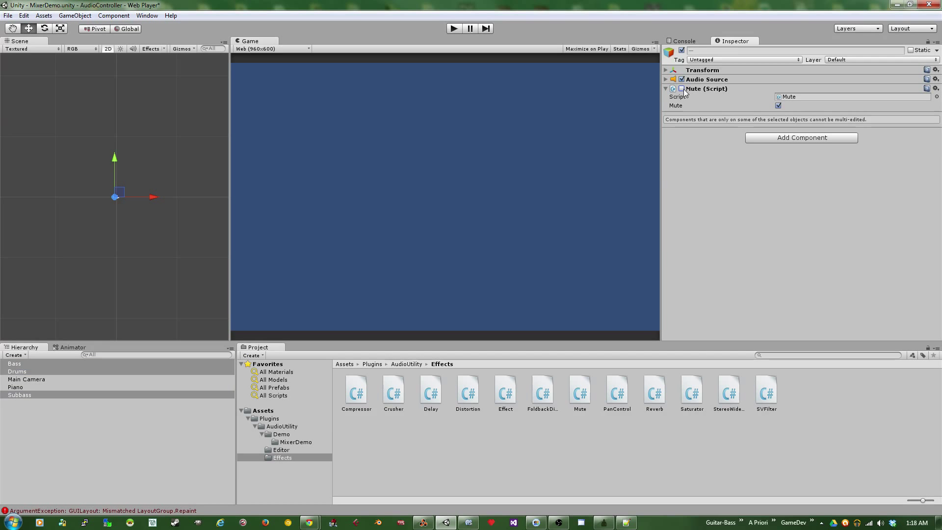
pyautogui.click(21, 372)
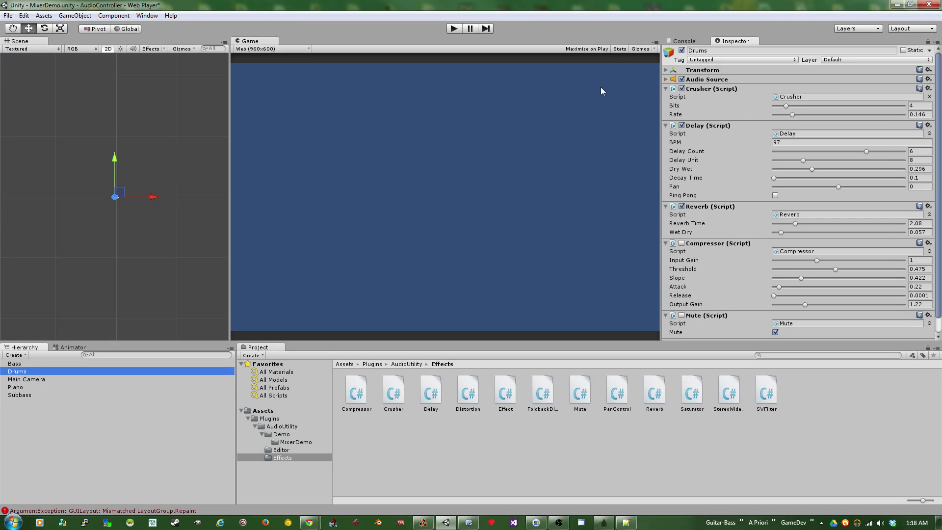
# Step: Play the scene, toggle the Drums Compressor off and back on, then stop playback
pyautogui.click(454, 29)
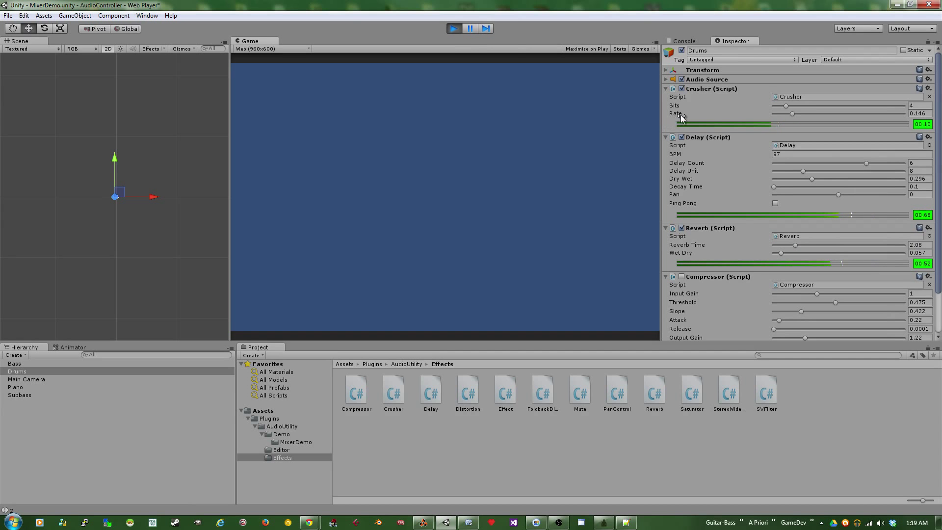
pyautogui.scroll(-3, 786, 169)
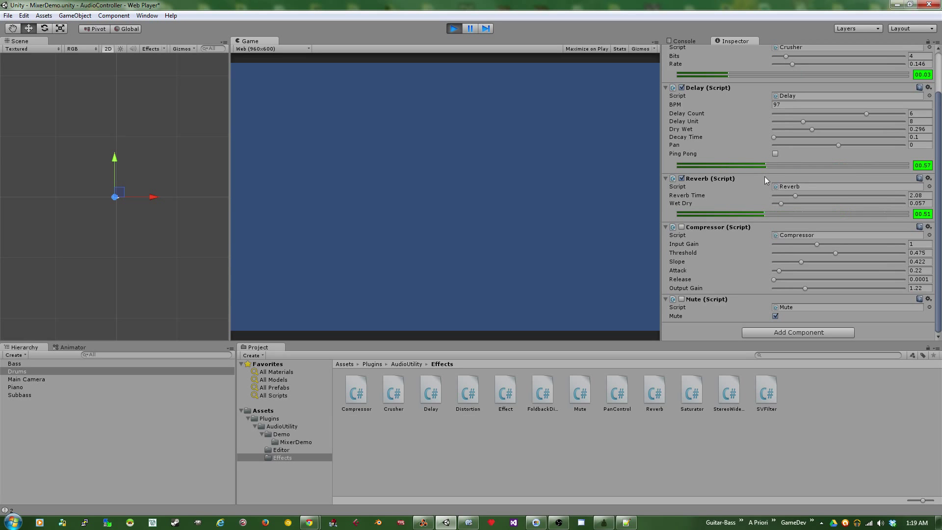
pyautogui.click(681, 227)
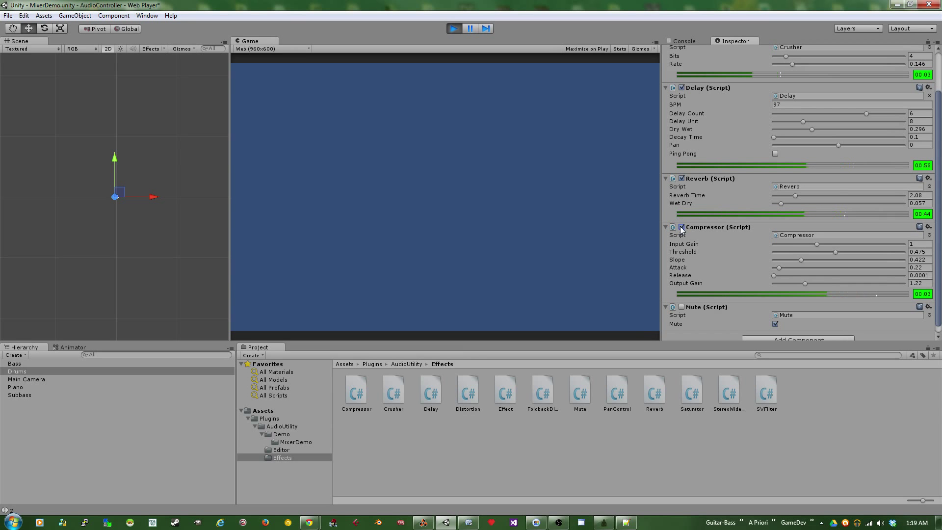
pyautogui.click(682, 227)
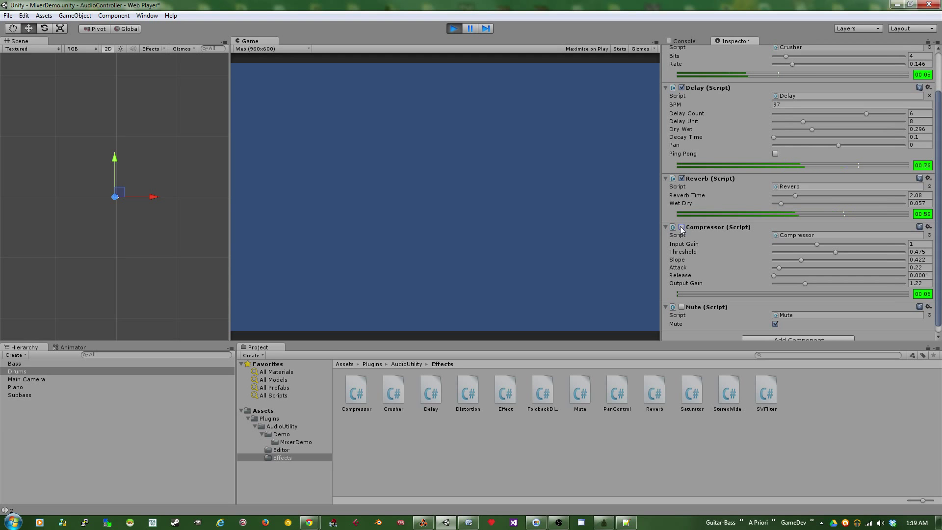
pyautogui.click(681, 228)
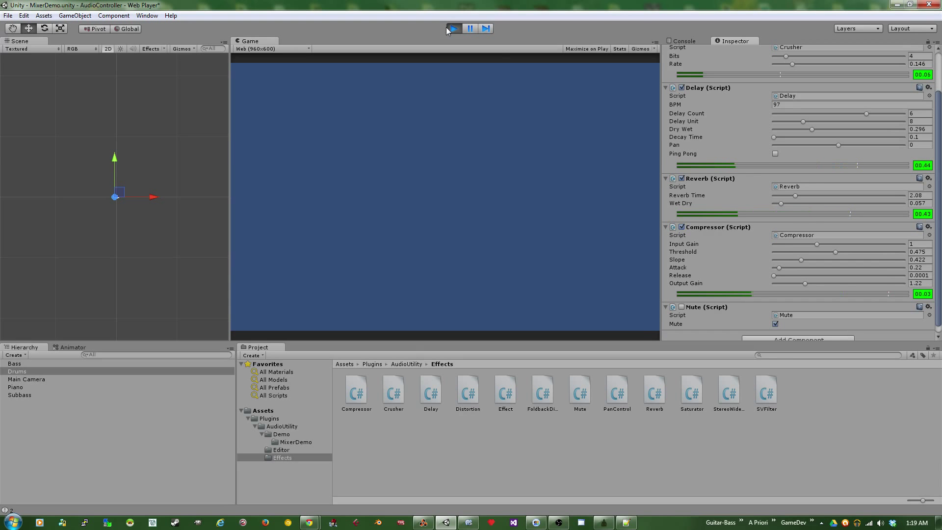
pyautogui.hotkey('ctrl', 'p')
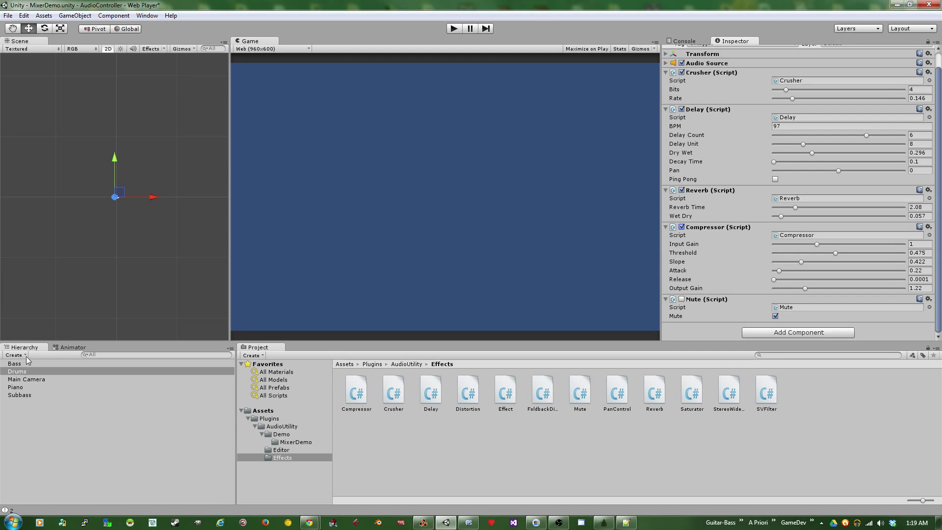
# Step: Compare the Main Camera, Bass and Drums components, ending on the Main Camera's master chain
pyautogui.click(24, 381)
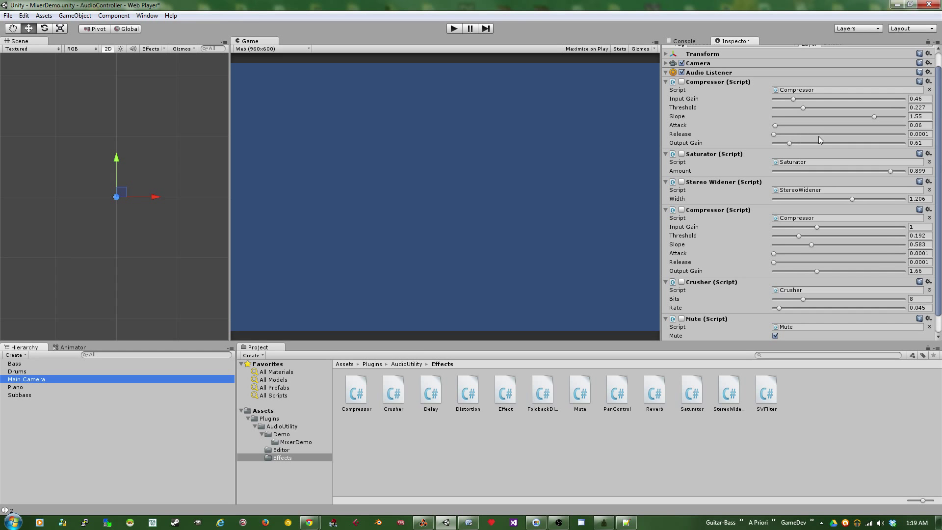
pyautogui.click(18, 365)
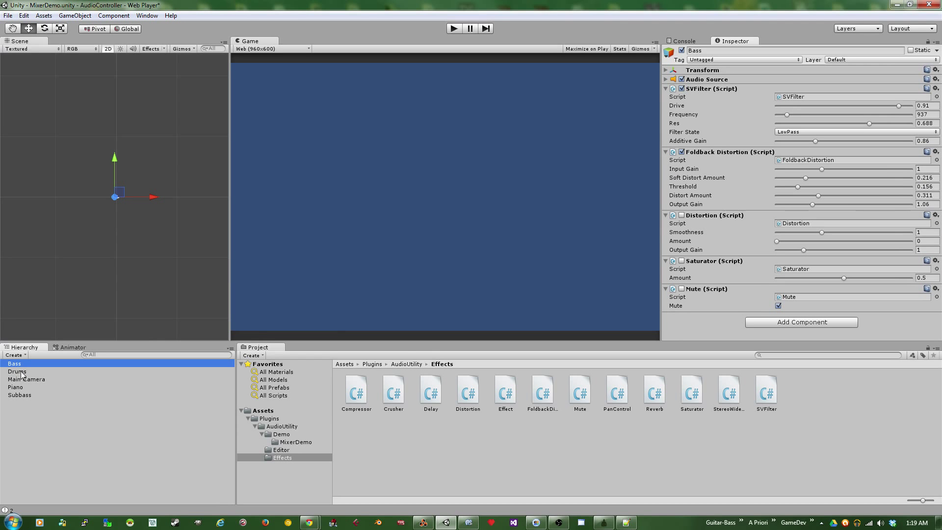
pyautogui.click(21, 375)
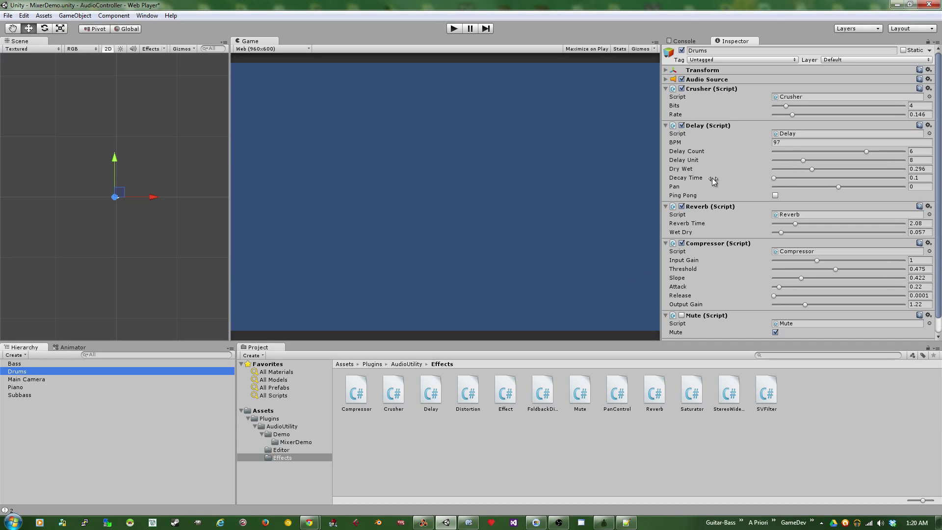
pyautogui.click(33, 380)
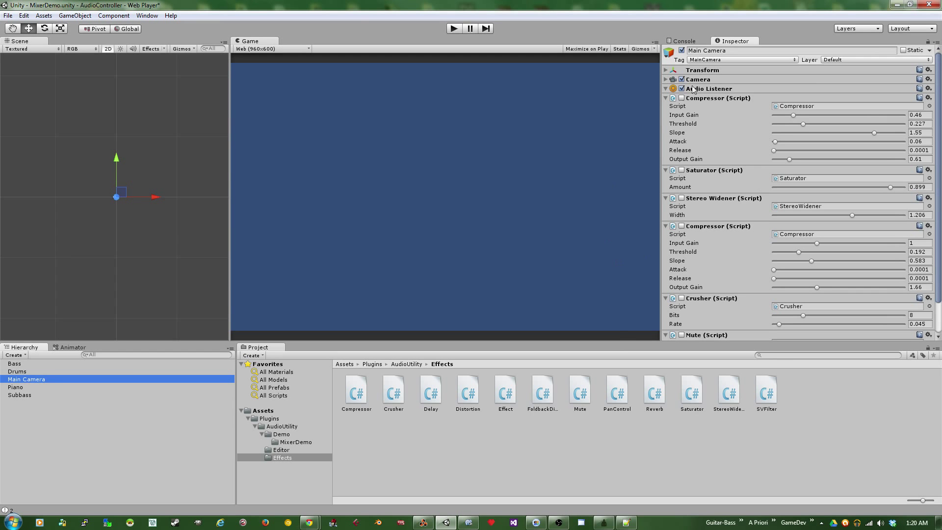
# Step: During playback, enable the master Compressor, Saturator, Stereo Widener and second Compressor, then stop
pyautogui.click(452, 29)
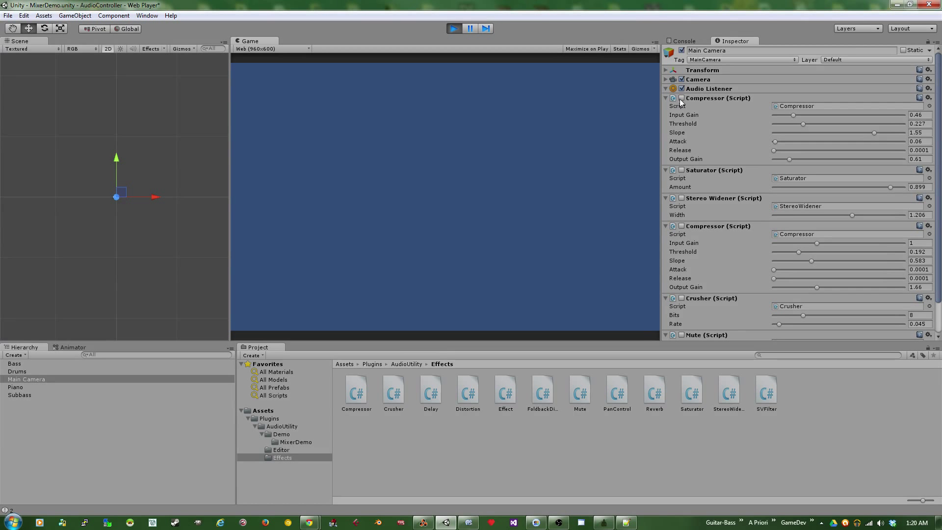
pyautogui.click(681, 98)
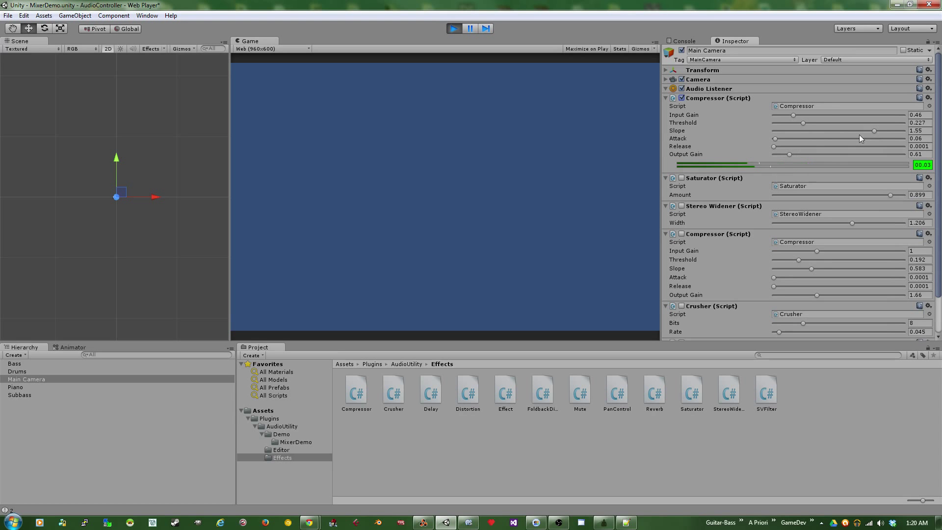
pyautogui.click(682, 178)
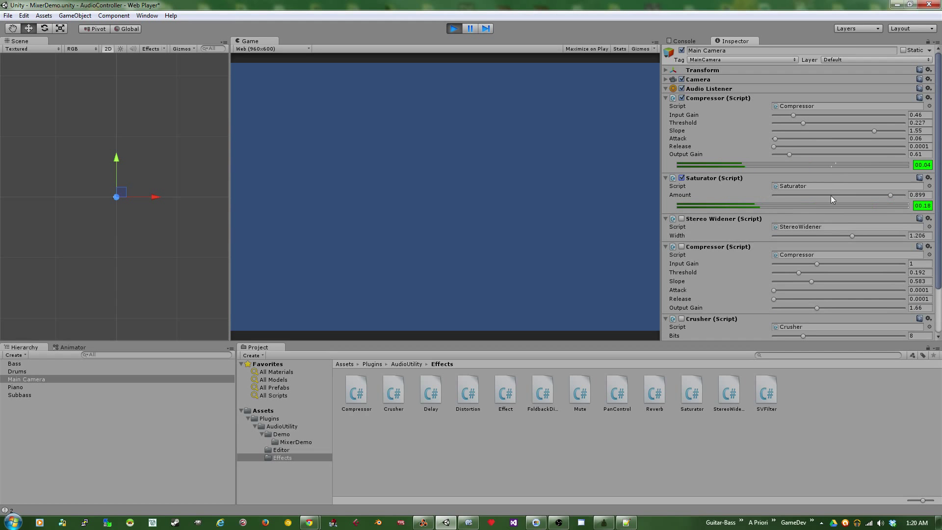
pyautogui.scroll(-3, 823, 195)
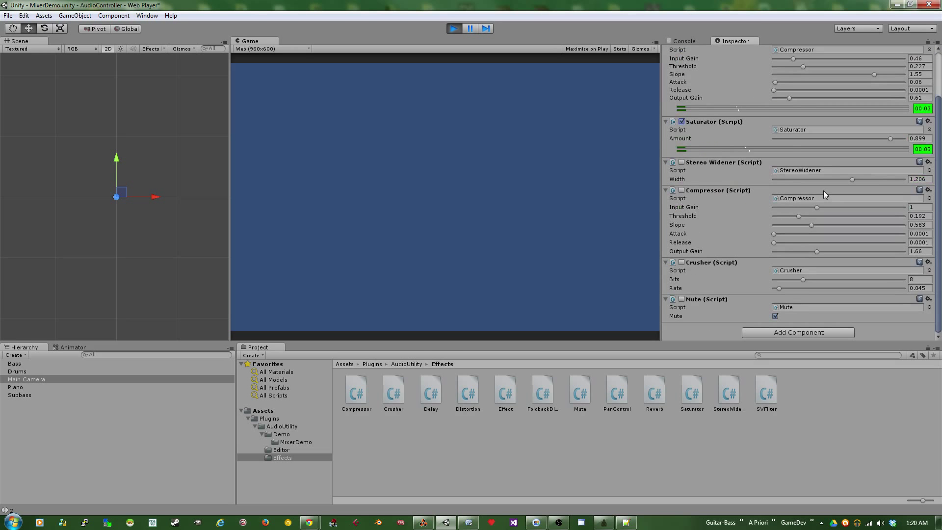
pyautogui.click(681, 163)
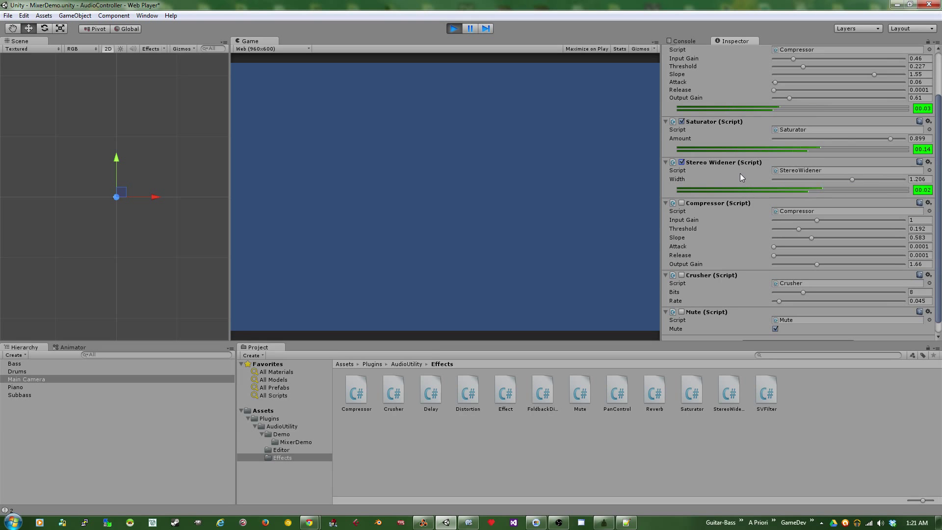
pyautogui.scroll(-1, 757, 171)
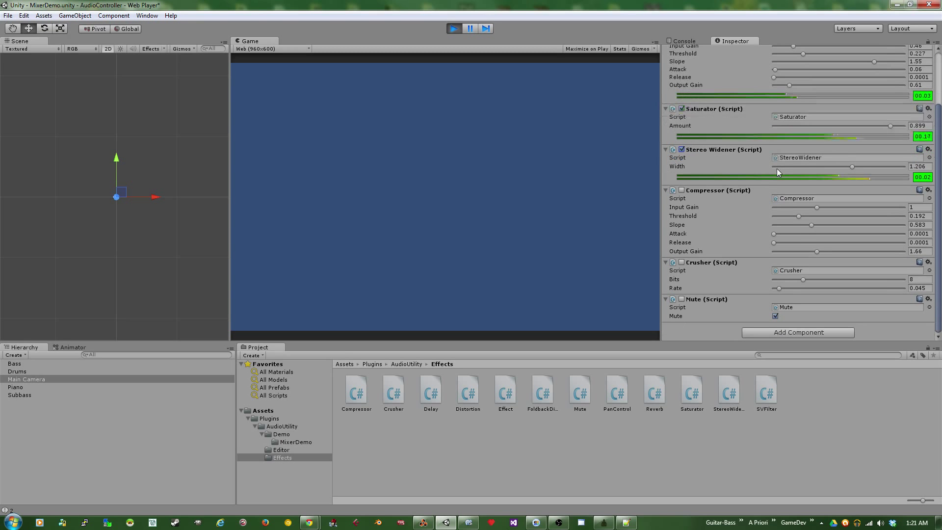
pyautogui.click(682, 190)
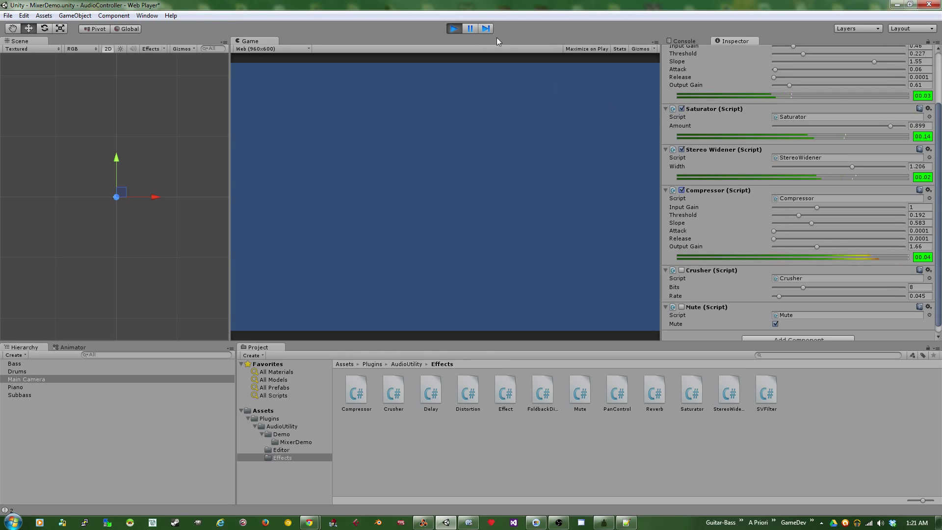
pyautogui.click(454, 29)
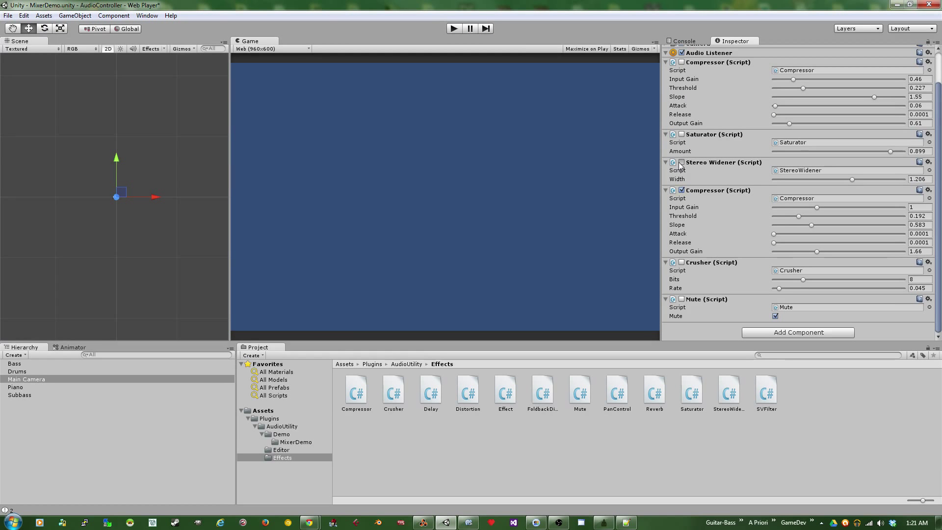
# Step: Re-enable the Main Camera's first Compressor outside Play mode and review the master chain
pyautogui.click(681, 98)
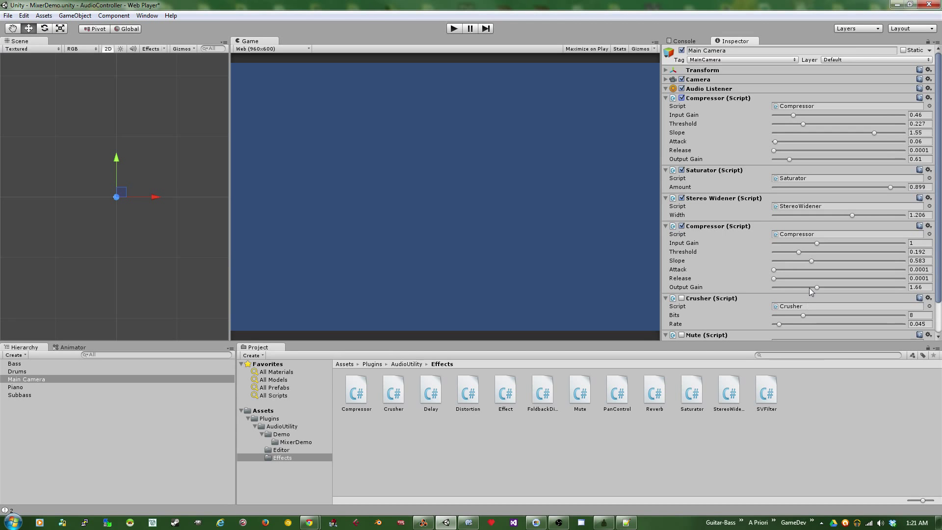
pyautogui.scroll(-3, 808, 287)
pyautogui.scroll(3, 810, 290)
pyautogui.scroll(-3, 744, 181)
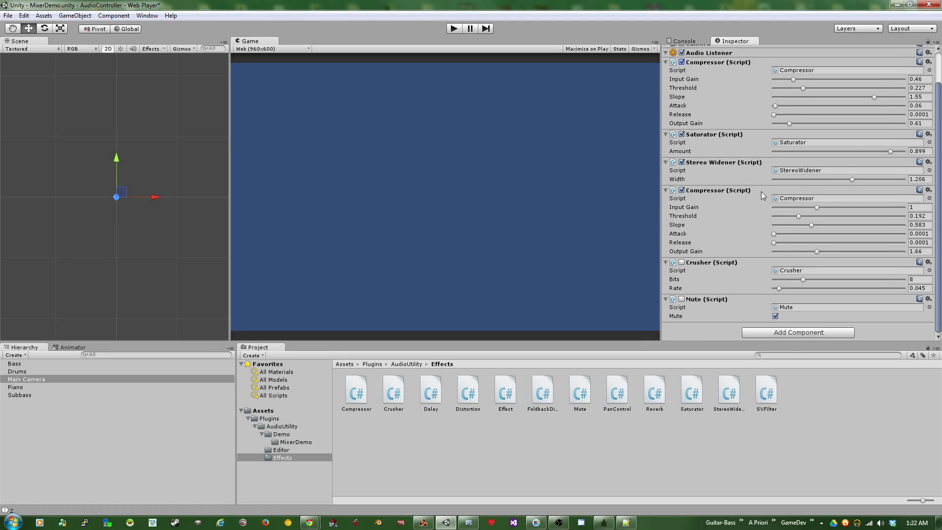
# Step: Enter Play mode and enable the master Crusher on the Main Camera, selecting its Bits setting
pyautogui.click(455, 28)
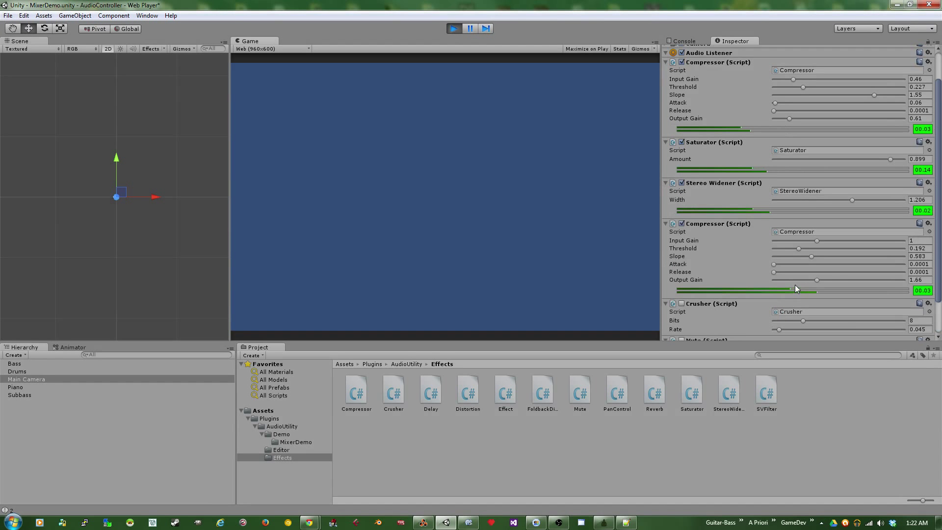
pyautogui.scroll(-4, 778, 259)
pyautogui.click(682, 263)
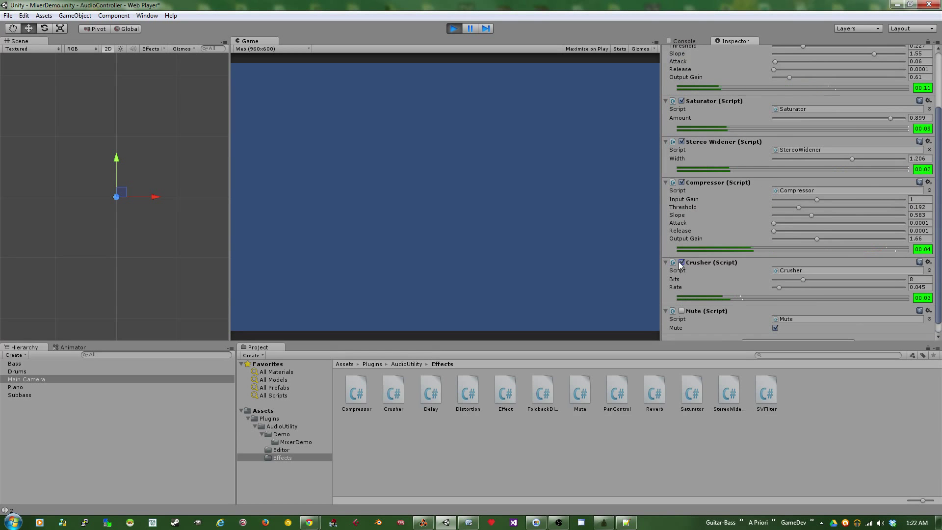
pyautogui.click(804, 280)
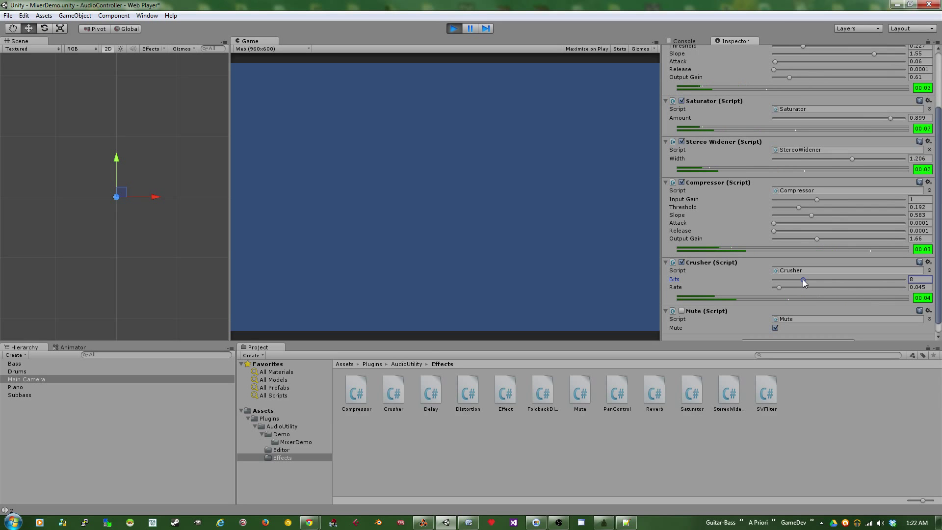
# Step: Lower the Crusher Rate briefly, restore it to 0.045, and stop playback
pyautogui.click(779, 288)
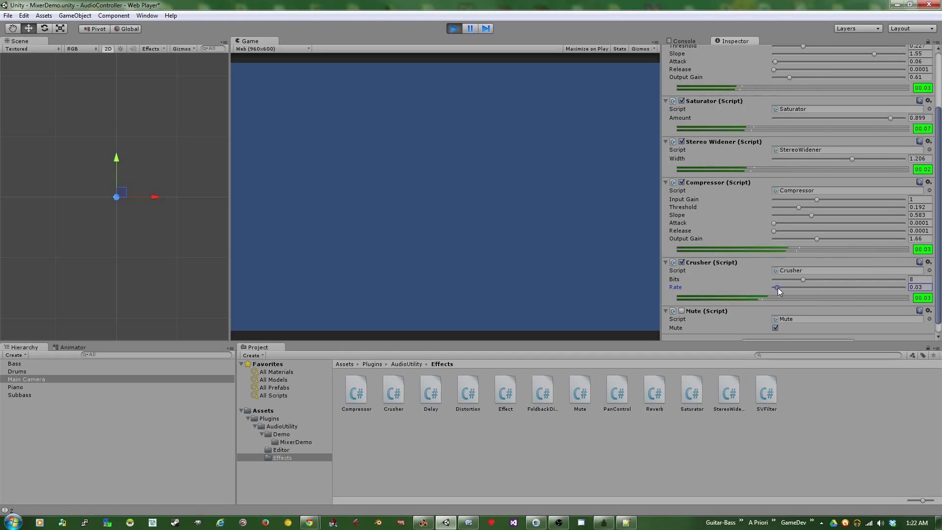
pyautogui.hotkey('ctrl', 'z')
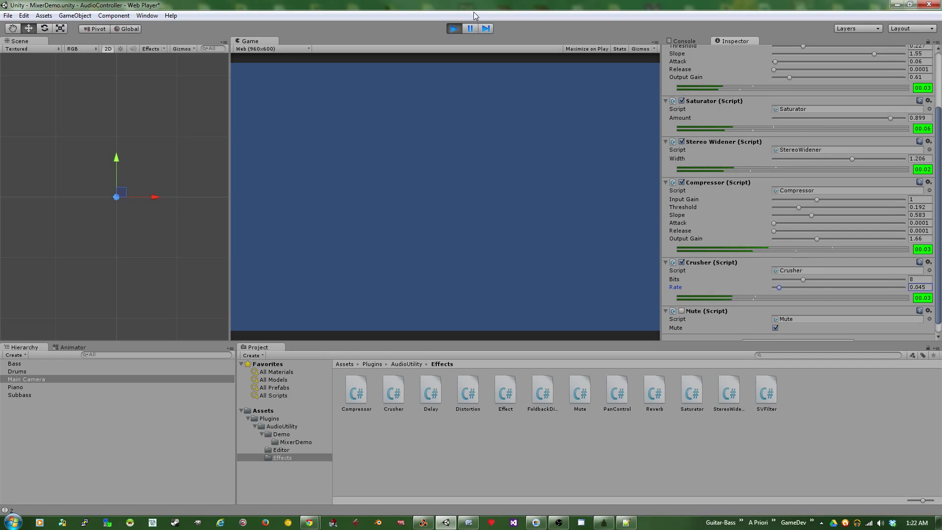
pyautogui.click(453, 29)
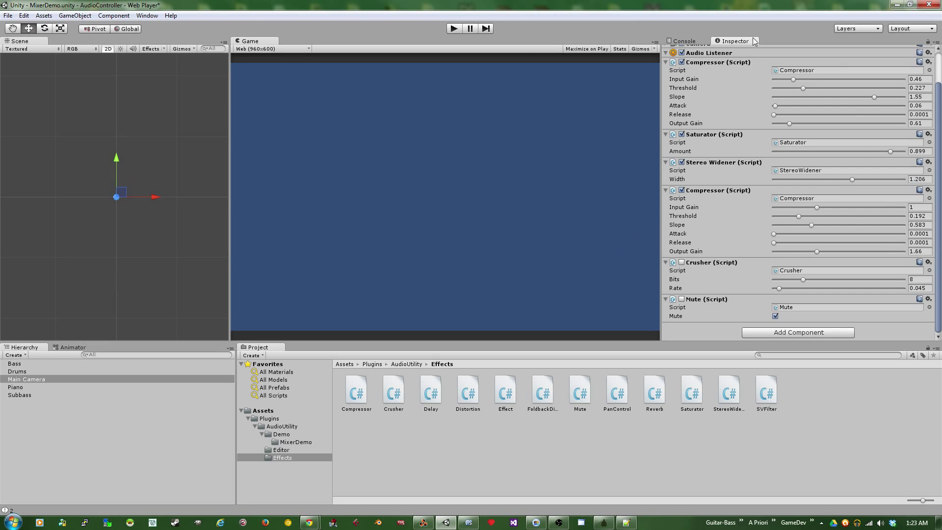
pyautogui.scroll(2, 786, 207)
pyautogui.scroll(-2, 786, 207)
pyautogui.scroll(2, 778, 190)
pyautogui.scroll(-2, 810, 157)
pyautogui.moveTo(936, 106); pyautogui.dragTo(937, 71)
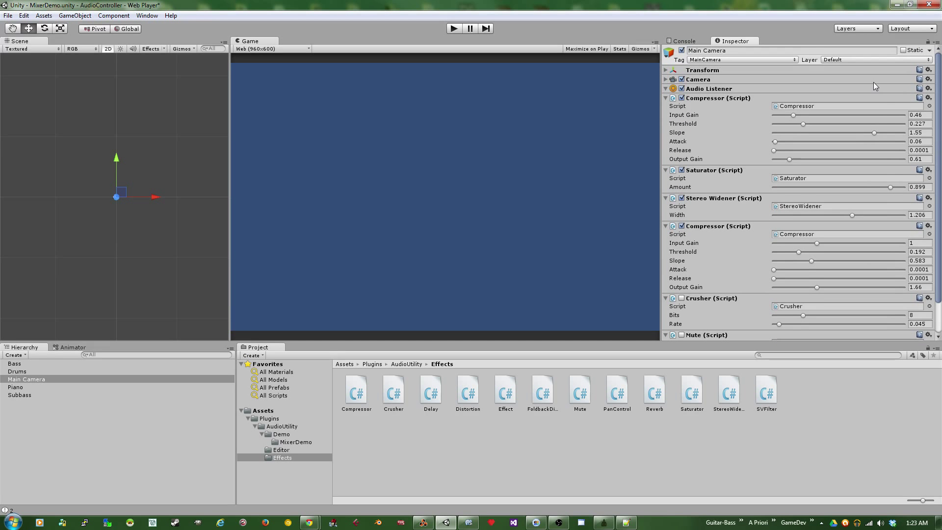